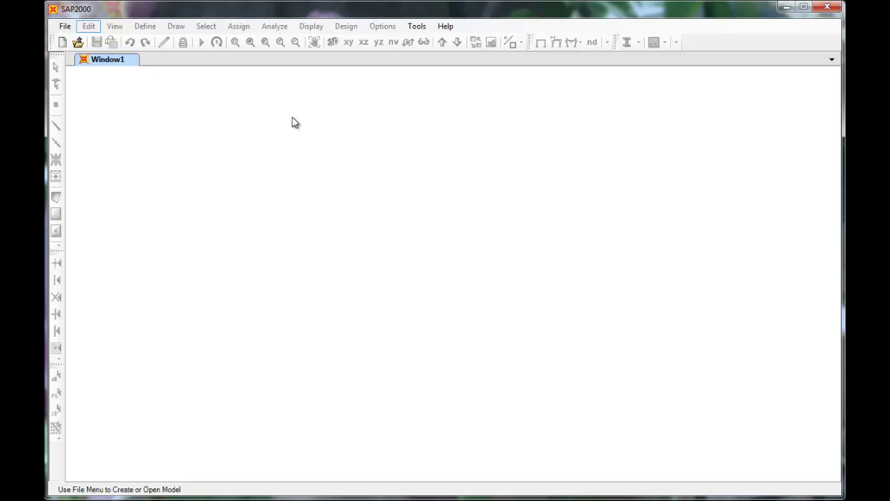
# - Start a new model in Kip, in, F units to reach the template choices
pyautogui.click(65, 26)
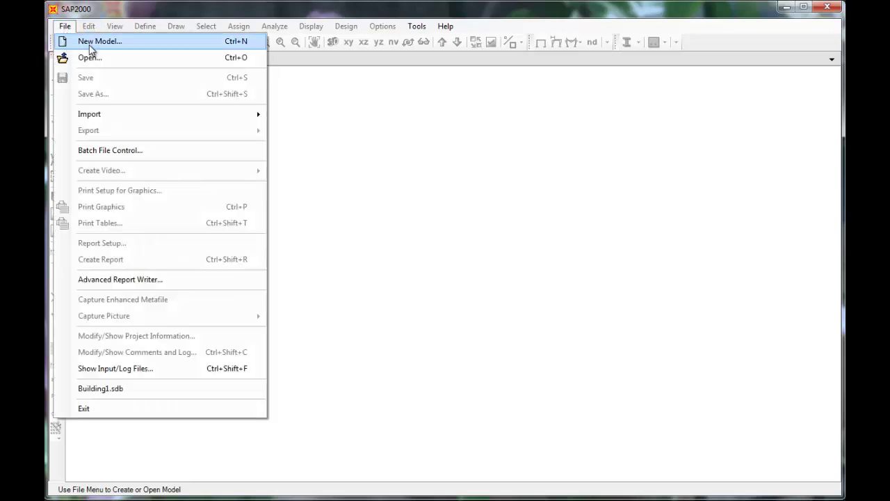
pyautogui.click(89, 44)
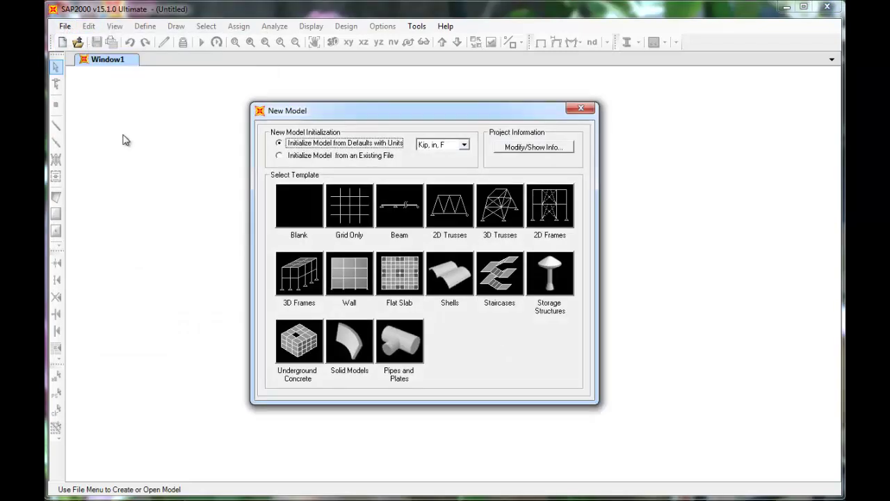
# - Generate a 3D Frames model with 2 stories, 156 story height, and 360 X and Y bay widths
pyautogui.click(308, 281)
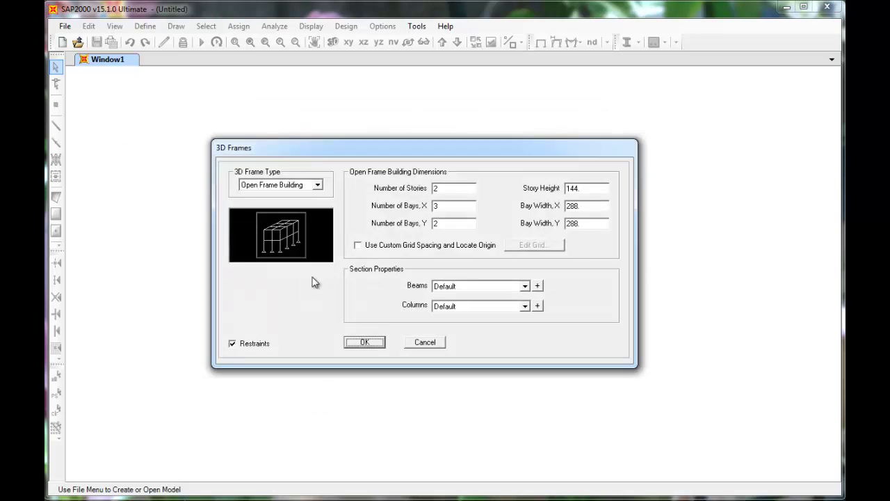
pyautogui.doubleClick(465, 191)
pyautogui.doubleClick(590, 186)
pyautogui.write('156')
pyautogui.click(568, 207)
pyautogui.moveTo(578, 207); pyautogui.dragTo(542, 207)
pyautogui.moveTo(540, 207)
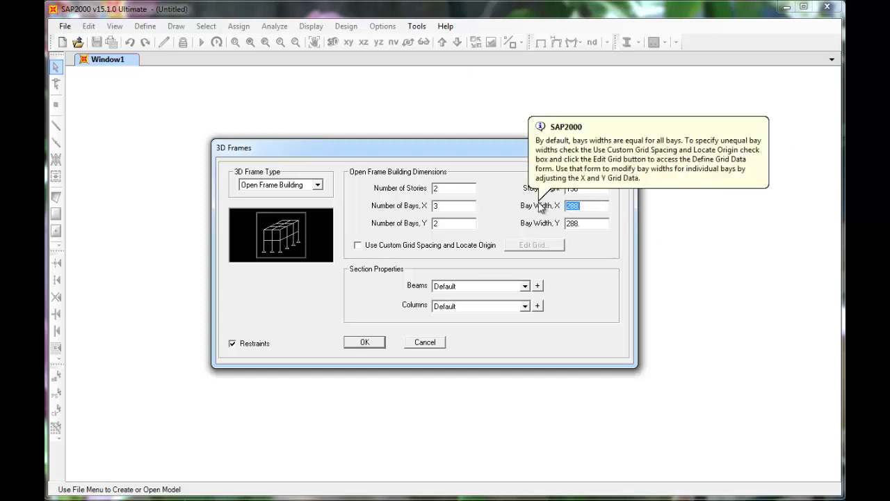
pyautogui.write('360')
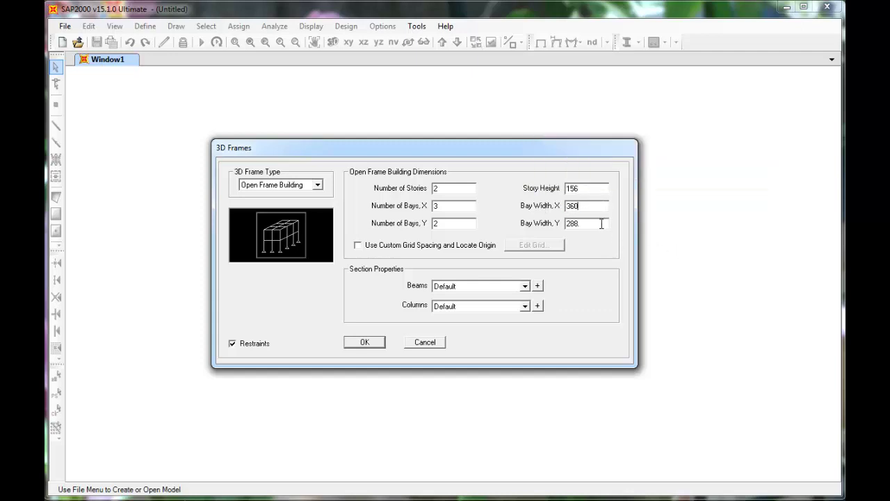
pyautogui.click(567, 223)
pyautogui.moveTo(588, 223); pyautogui.dragTo(569, 224)
pyautogui.moveTo(565, 231)
pyautogui.write('360')
pyautogui.click(365, 342)
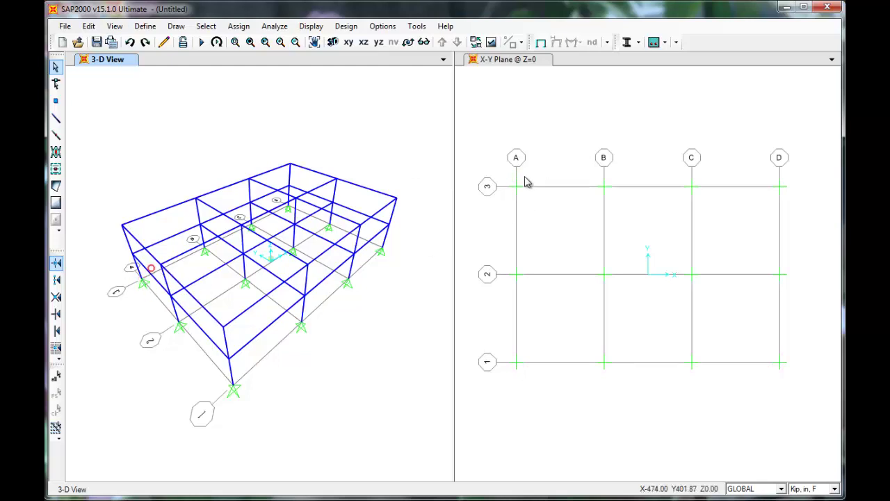
# - Select the 12 base joints in plan and give them fully fixed restraints
pyautogui.moveTo(505, 177); pyautogui.dragTo(800, 378)
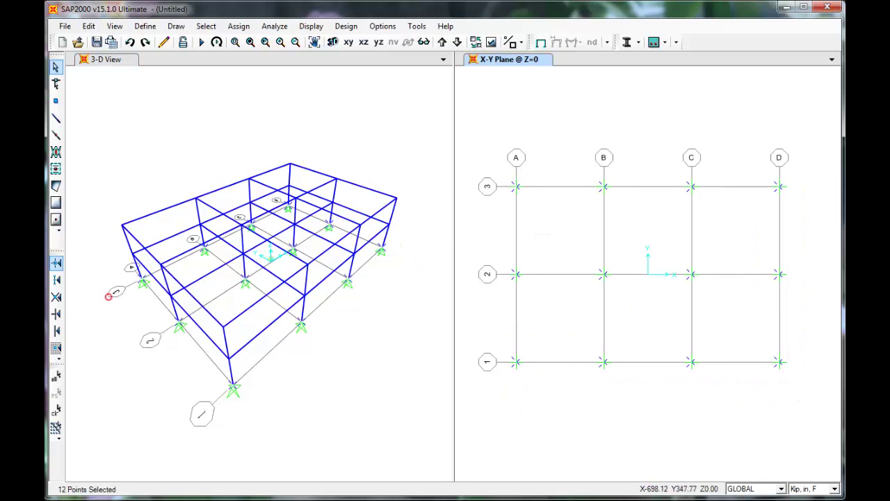
pyautogui.click(206, 26)
pyautogui.moveTo(248, 31)
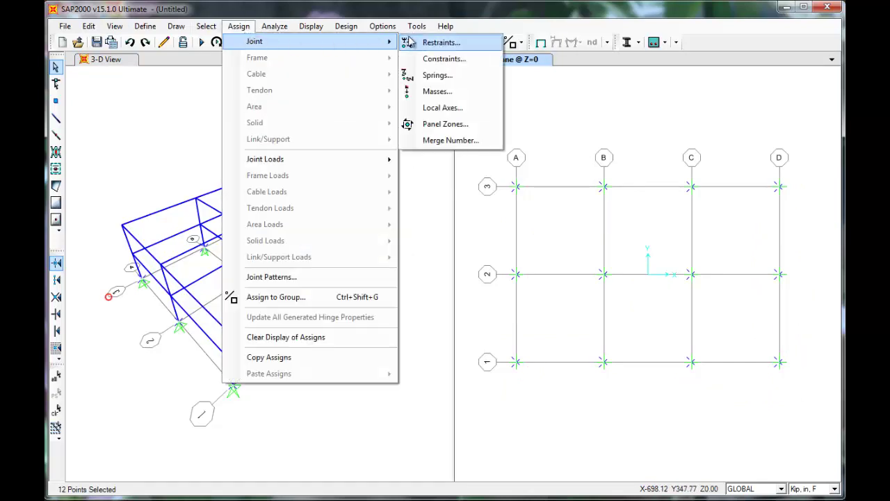
pyautogui.click(427, 45)
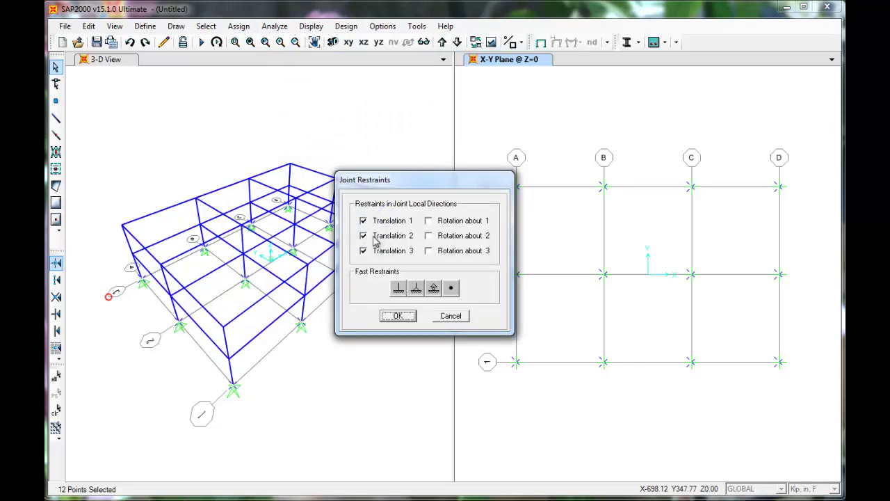
pyautogui.click(400, 289)
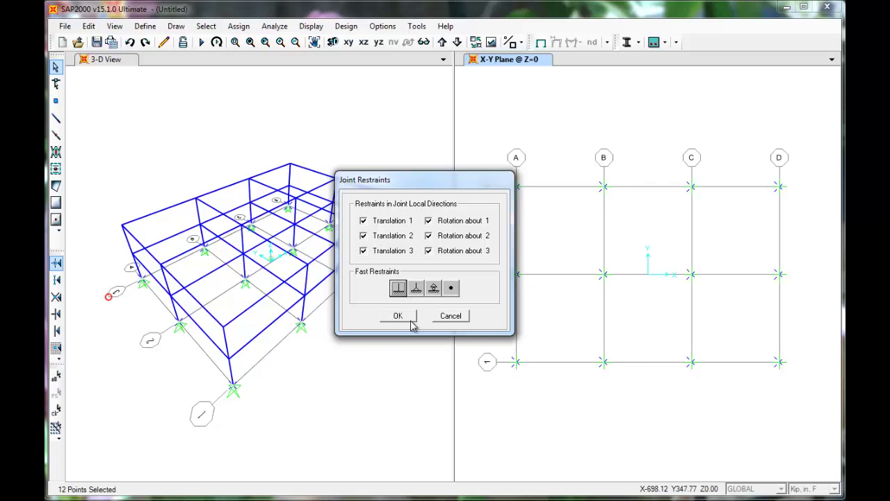
pyautogui.click(398, 316)
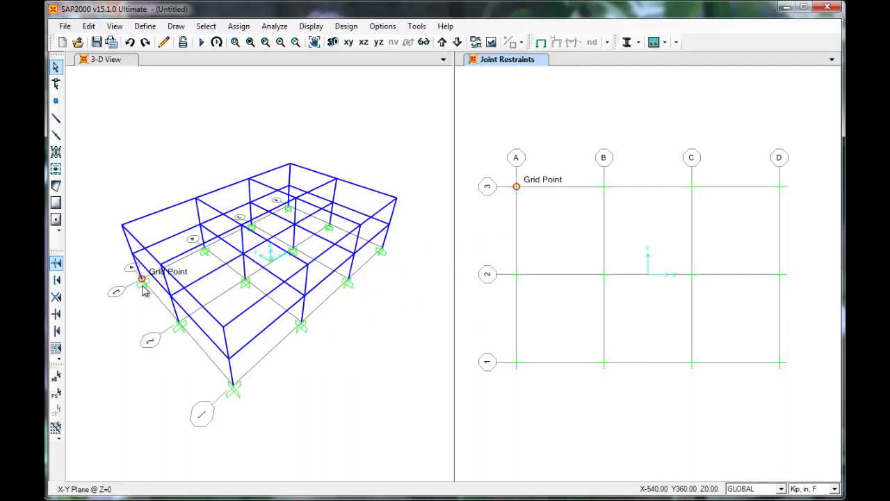
pyautogui.click(152, 30)
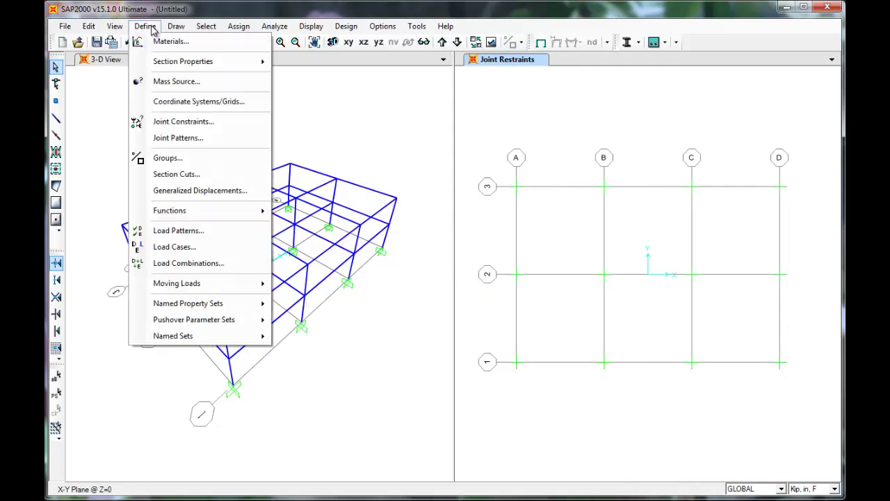
pyautogui.click(167, 42)
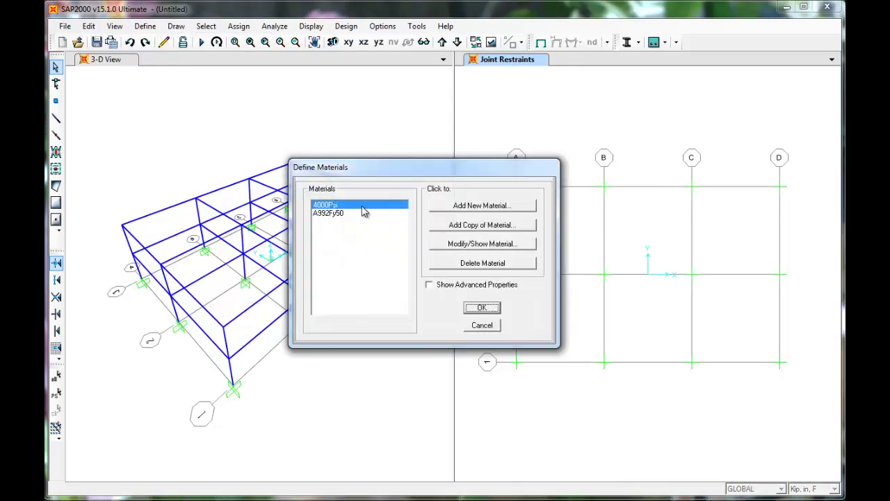
pyautogui.click(519, 249)
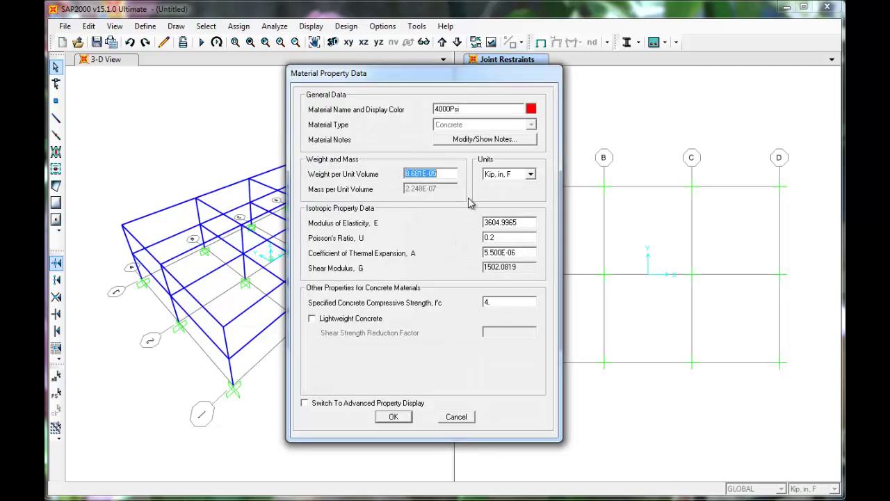
pyautogui.click(533, 175)
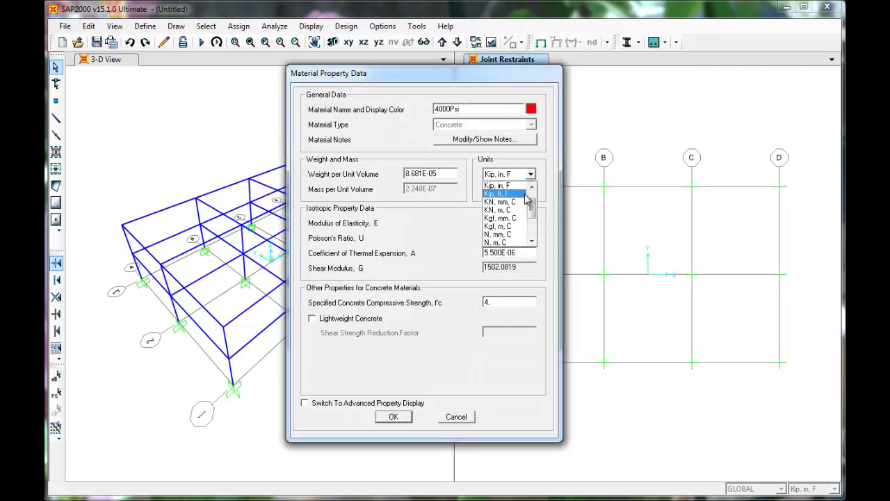
pyautogui.moveTo(532, 210); pyautogui.dragTo(531, 178)
pyautogui.click(495, 185)
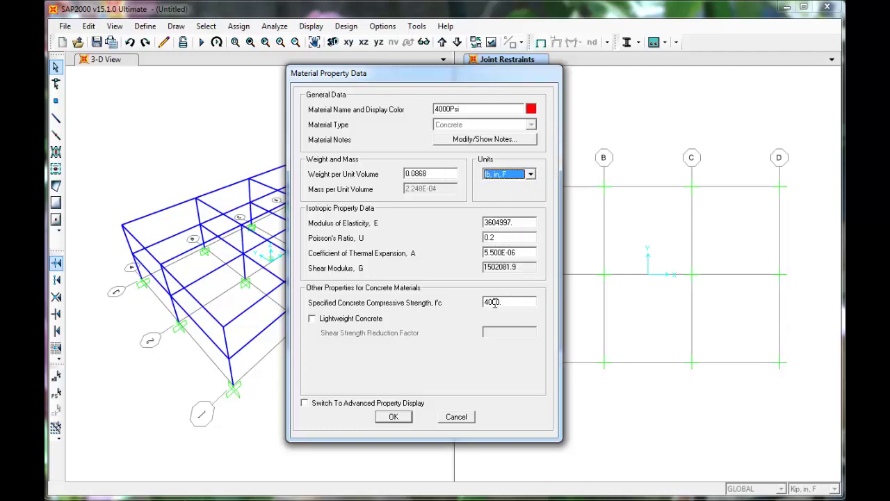
pyautogui.click(394, 417)
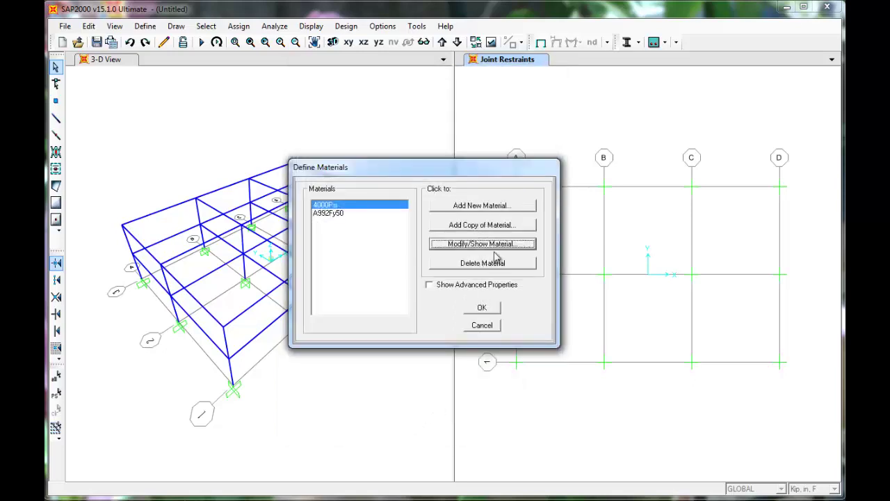
pyautogui.click(482, 309)
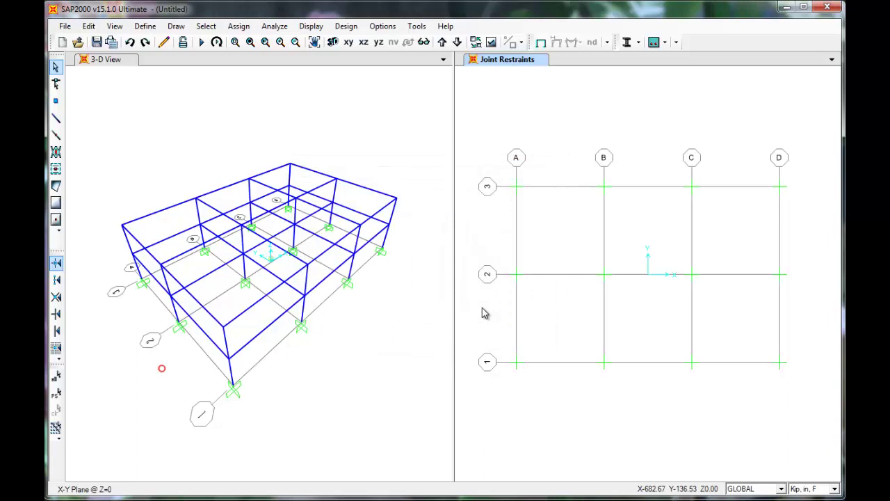
# - Add a rectangular 4000Psi concrete frame section named BM, 30 deep by 24 wide
pyautogui.click(148, 28)
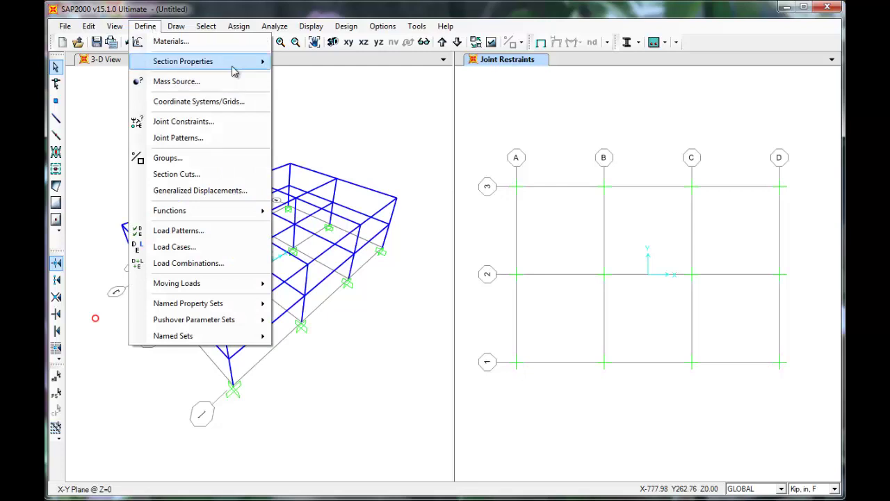
pyautogui.moveTo(237, 69)
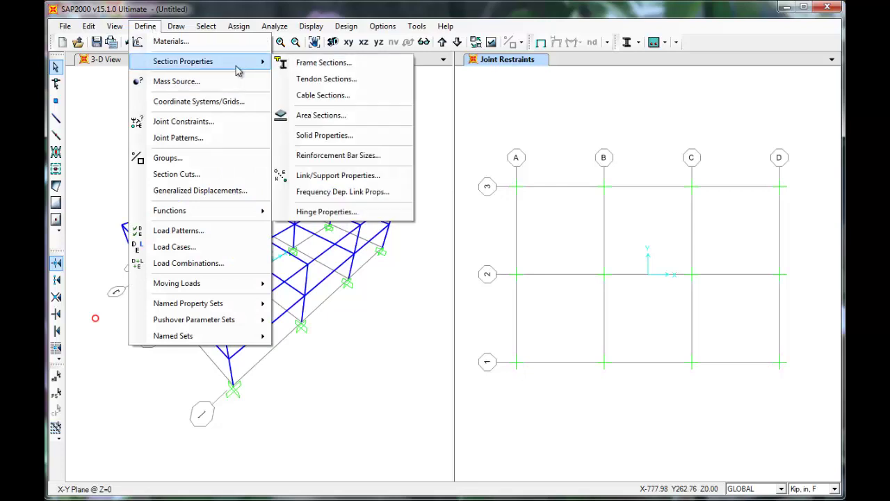
pyautogui.click(340, 64)
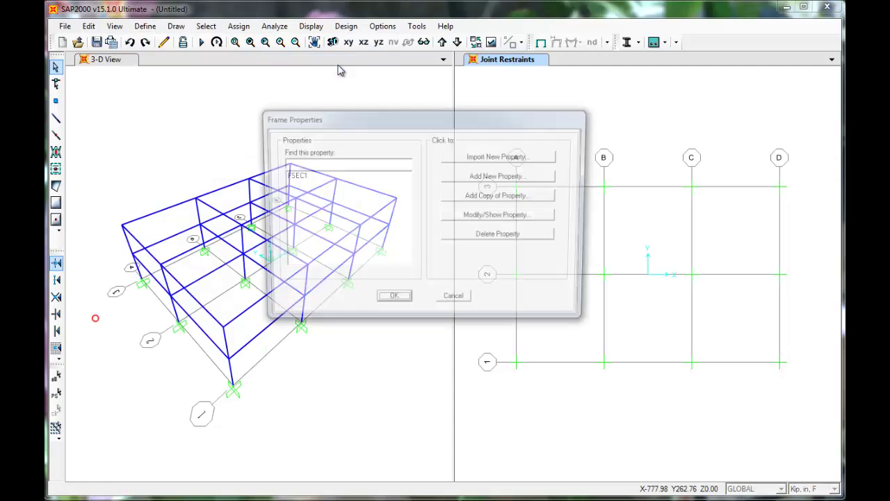
pyautogui.click(542, 179)
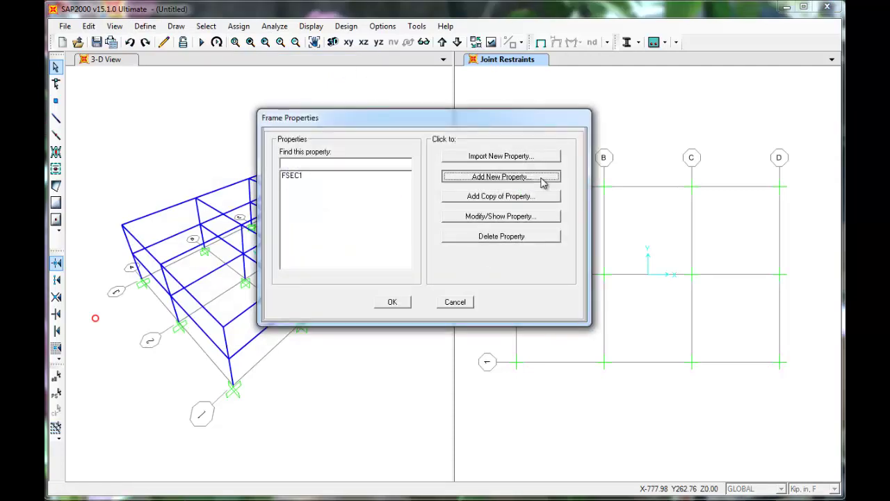
pyautogui.click(564, 132)
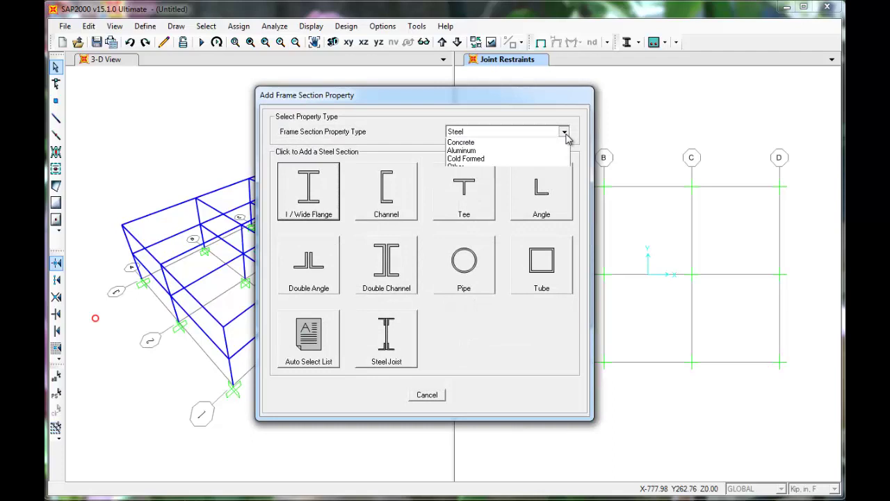
pyautogui.click(551, 159)
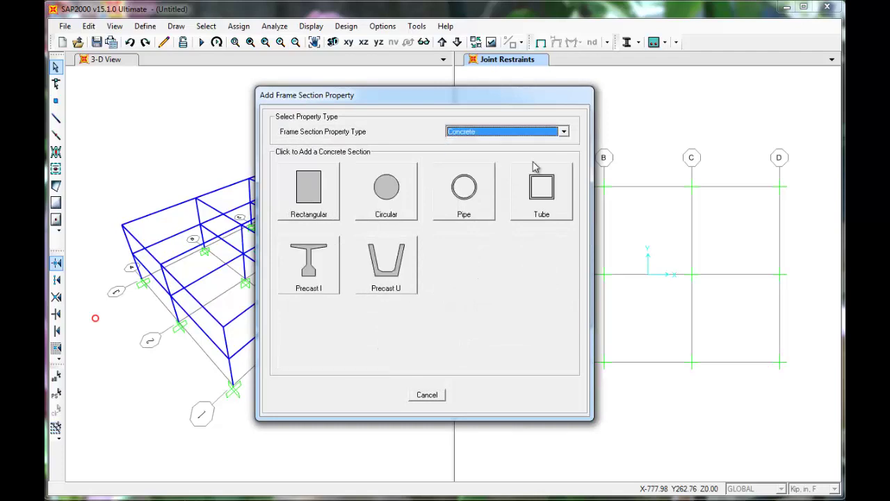
pyautogui.click(315, 199)
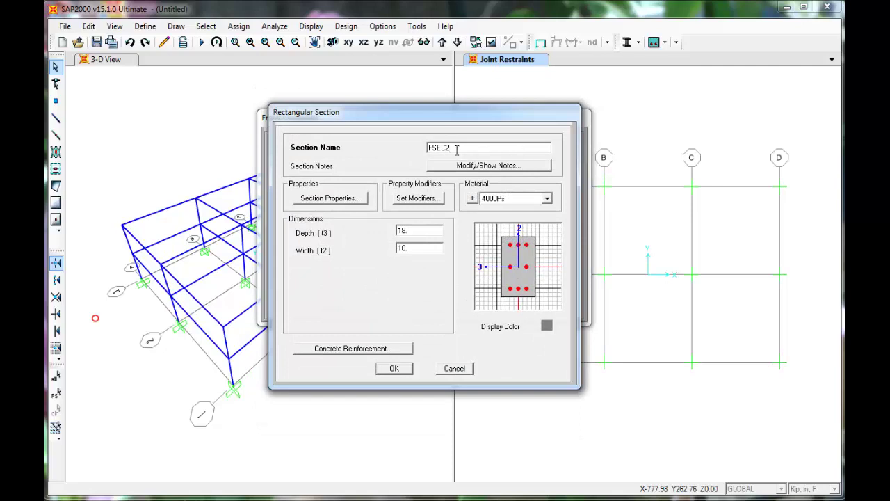
pyautogui.moveTo(456, 148); pyautogui.dragTo(387, 143)
pyautogui.write('BM')
pyautogui.moveTo(397, 231); pyautogui.dragTo(408, 232)
pyautogui.press('Tab')
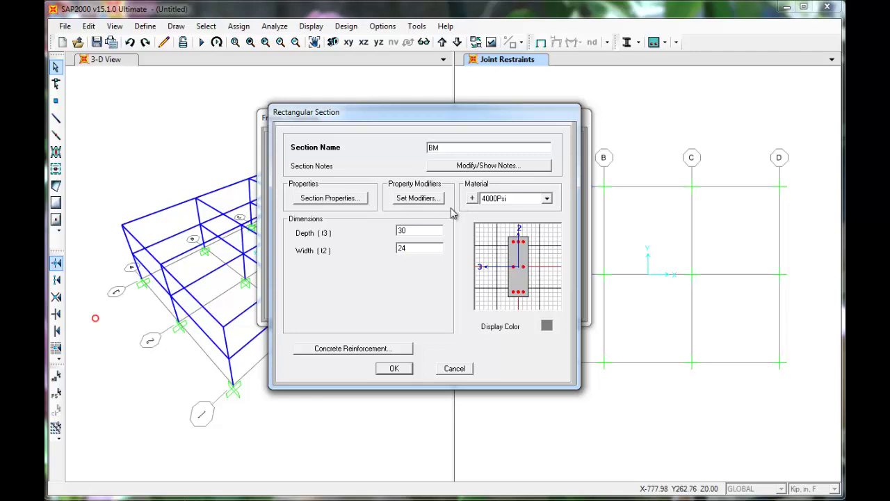
# - Set BM's moment of inertia modifiers about axes 2 and 3 to 0.35 and save it
pyautogui.click(416, 199)
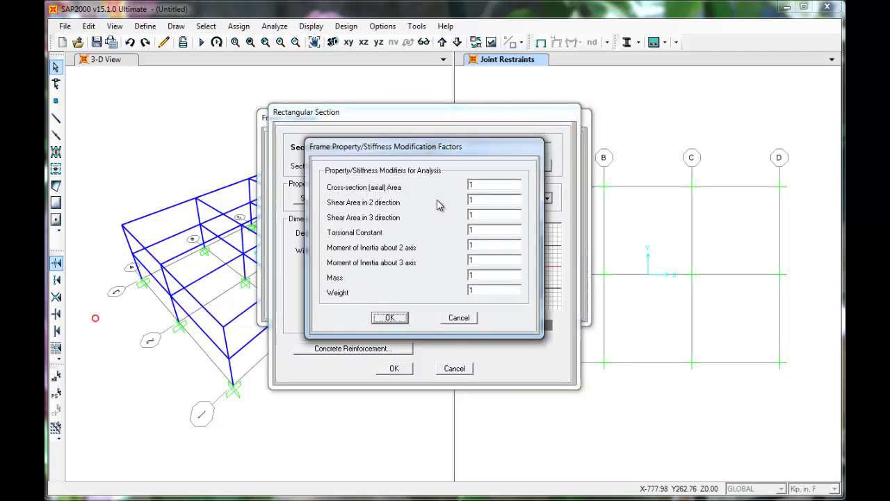
pyautogui.doubleClick(496, 246)
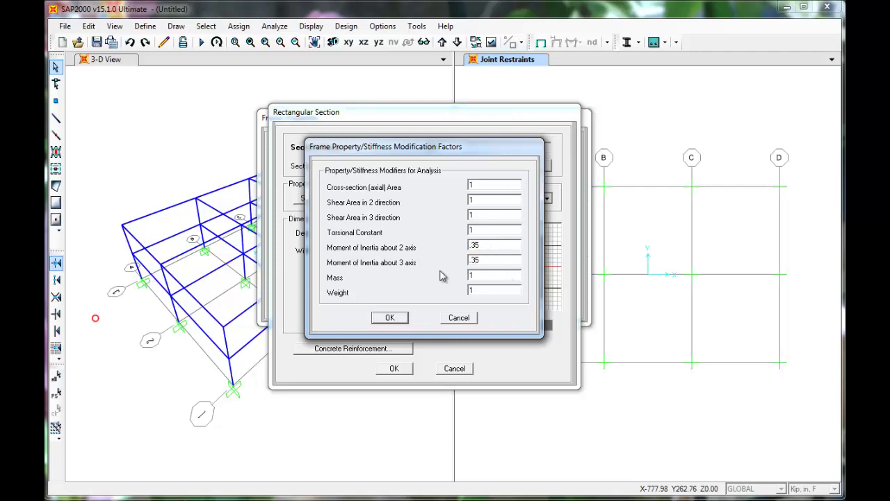
pyautogui.click(399, 318)
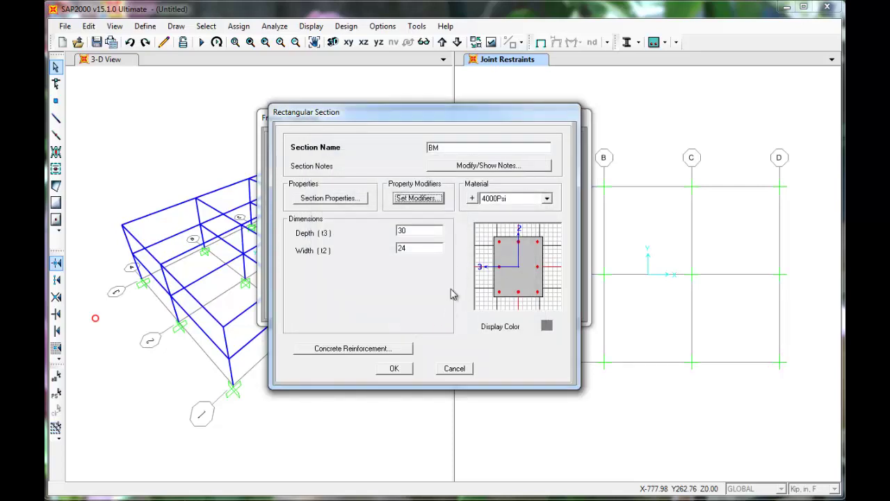
pyautogui.click(408, 370)
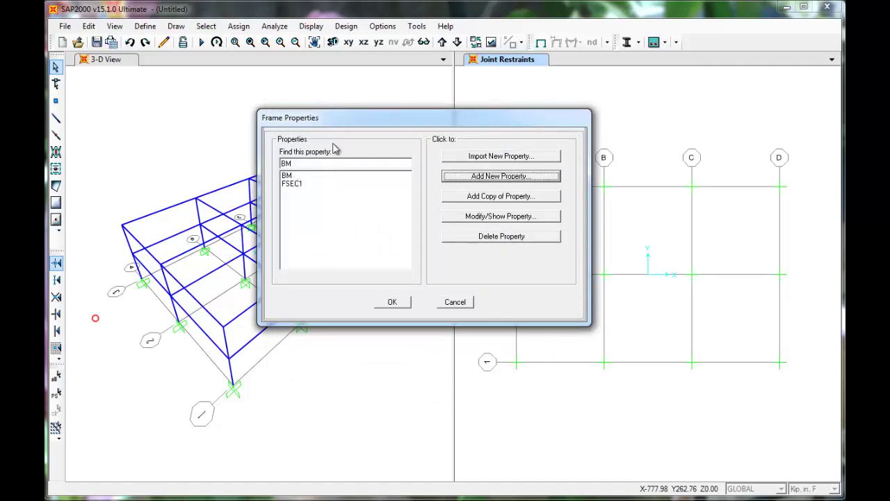
# - Add a 30 x 30 rectangular column section COL with 0.5 inertia modifiers
pyautogui.click(529, 178)
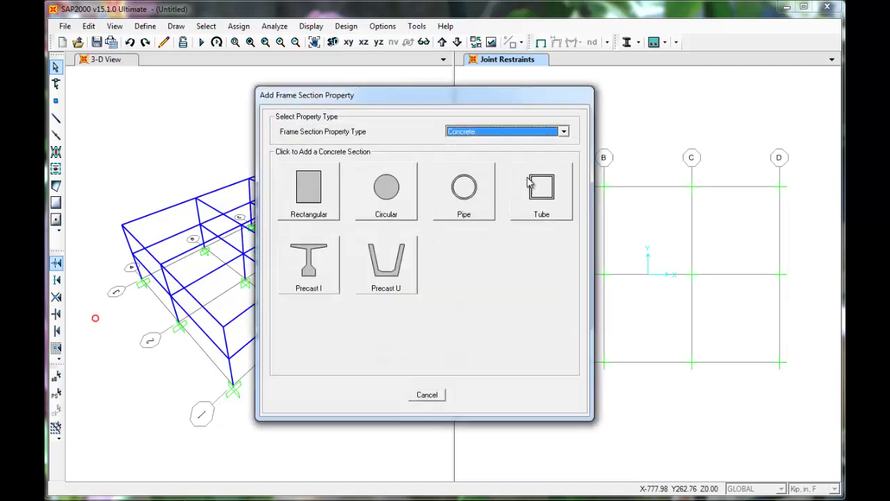
pyautogui.click(319, 200)
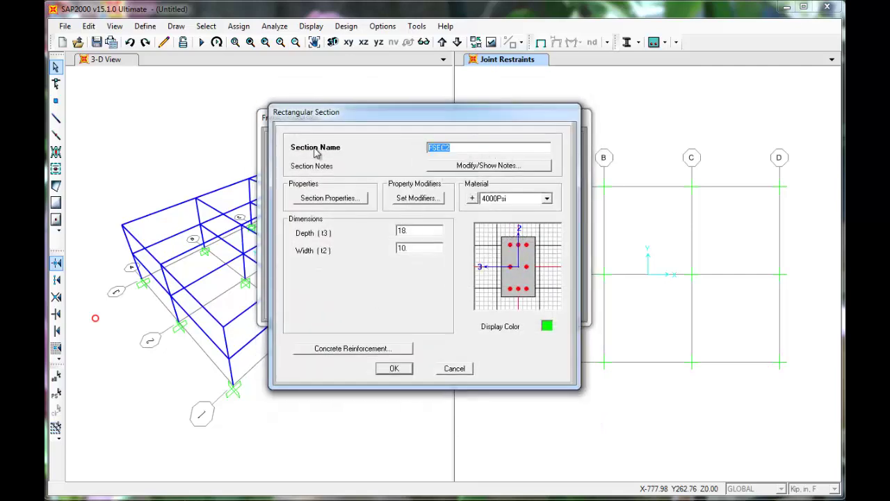
pyautogui.write('COL')
pyautogui.press('Tab')
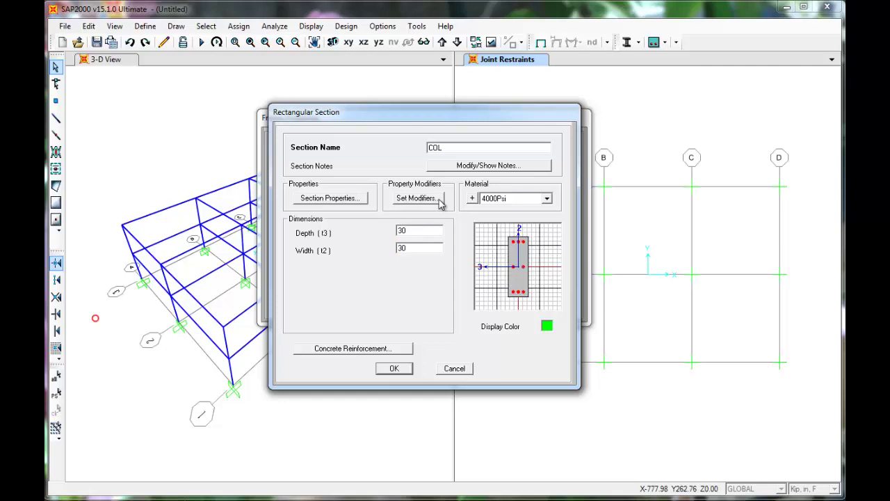
pyautogui.click(436, 201)
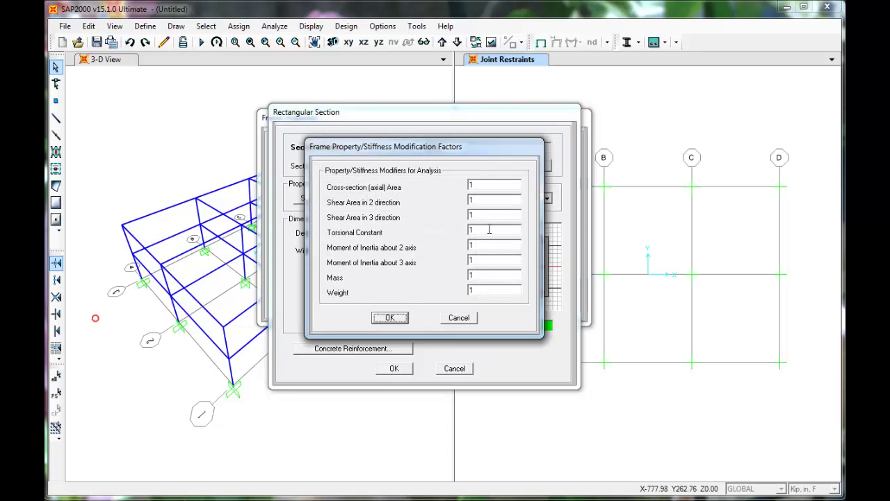
pyautogui.doubleClick(489, 244)
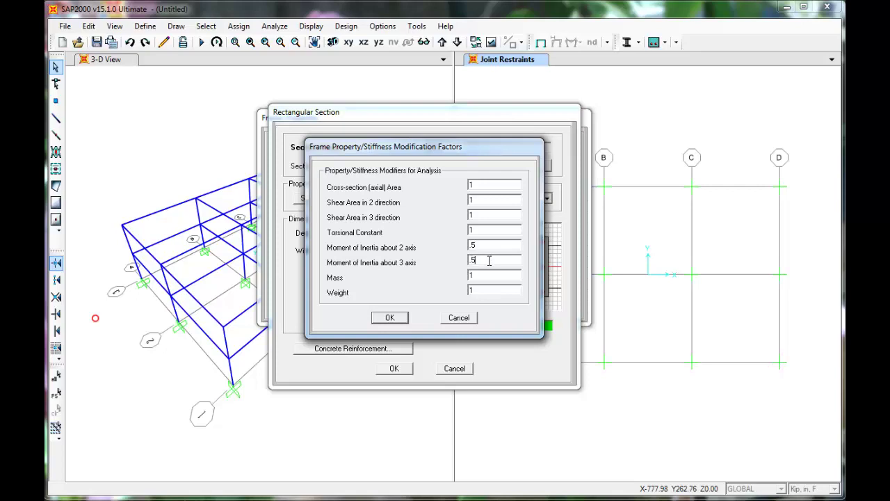
pyautogui.click(390, 317)
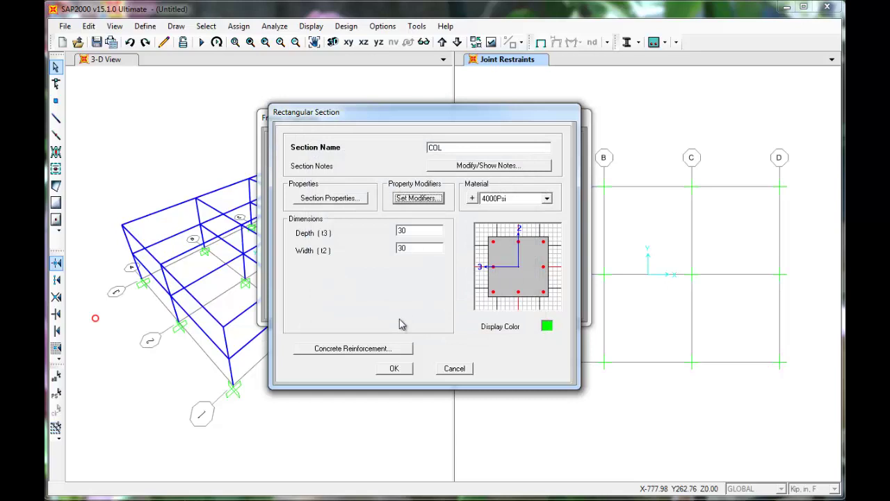
pyautogui.click(398, 370)
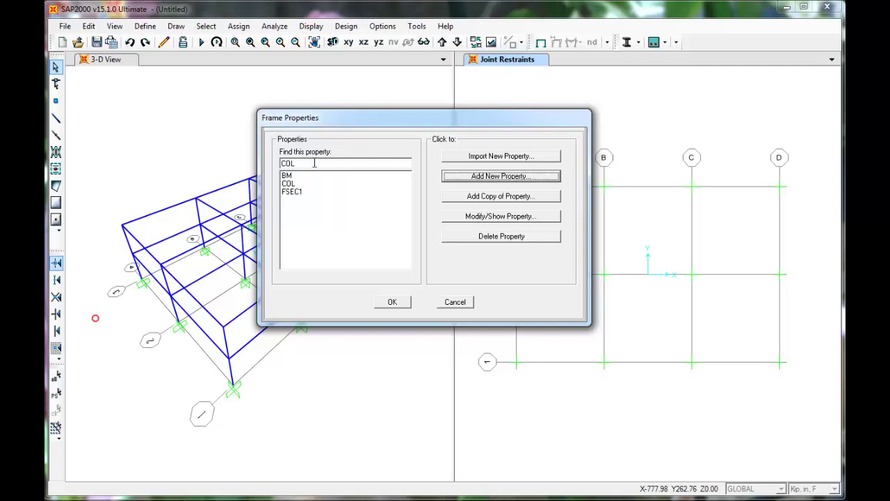
pyautogui.click(393, 302)
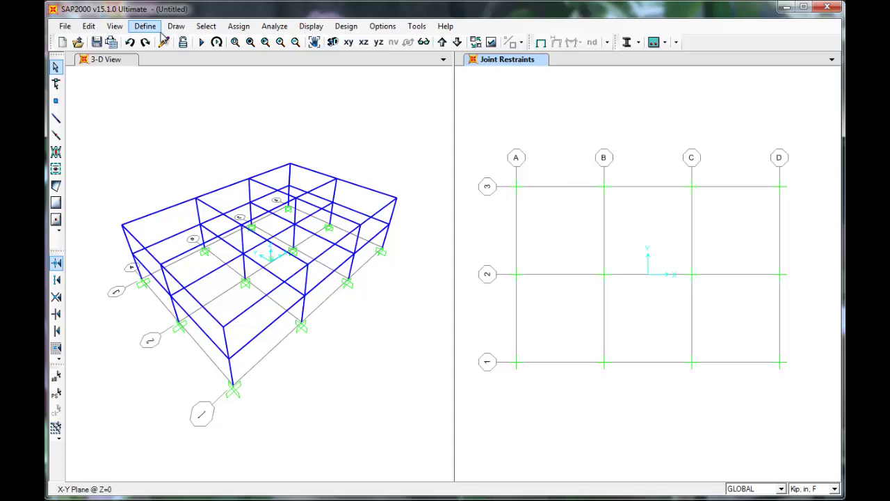
# - Start a new Shell-type area section in the Area Sections definitions
pyautogui.click(115, 27)
pyautogui.moveTo(143, 28)
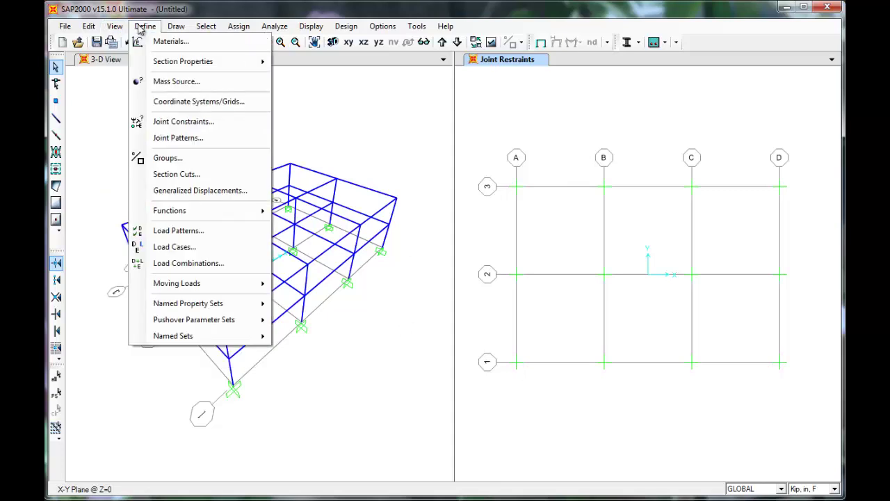
pyautogui.moveTo(204, 70)
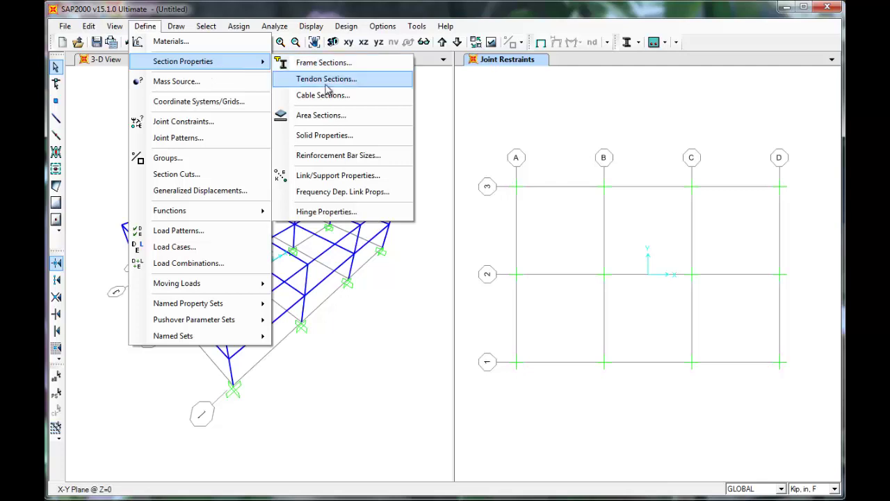
pyautogui.click(361, 123)
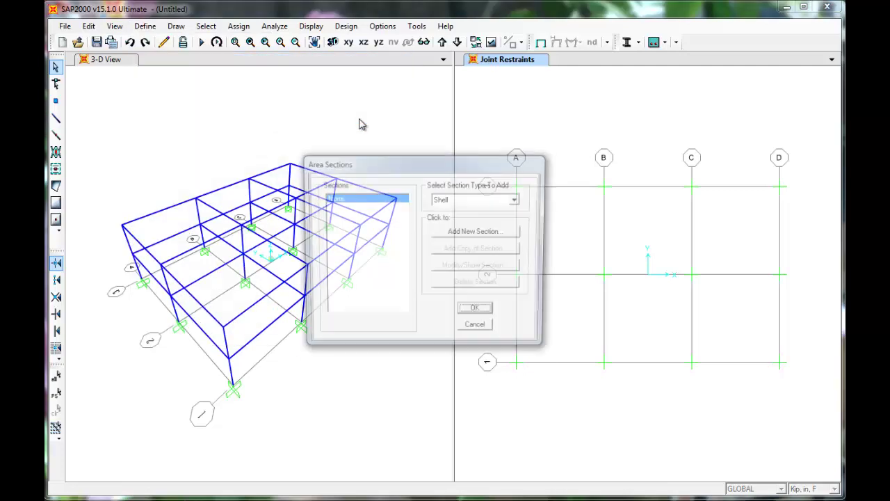
pyautogui.click(518, 201)
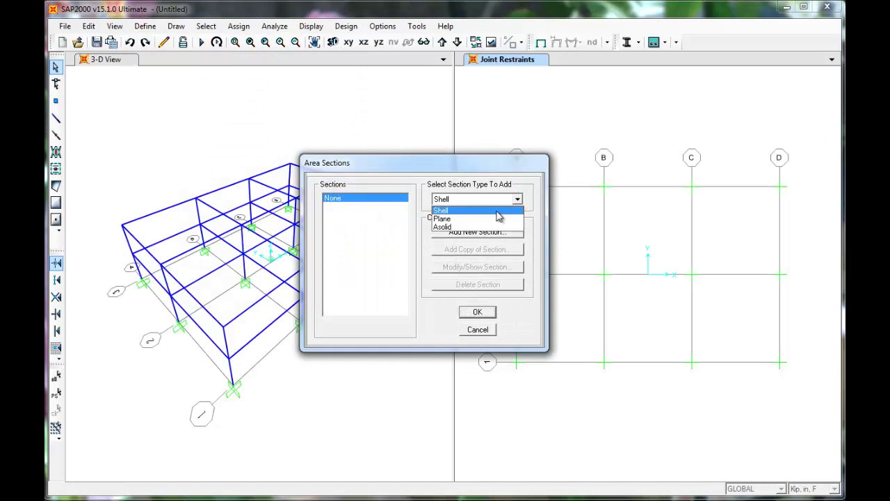
pyautogui.click(497, 212)
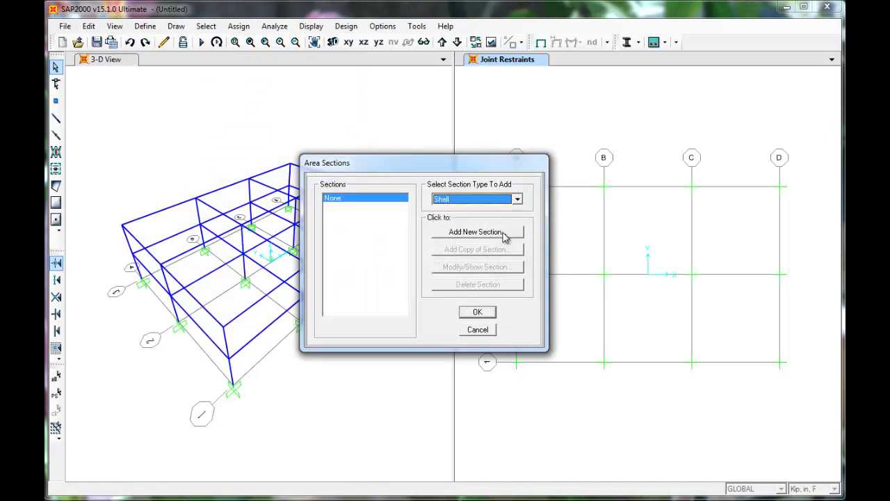
pyautogui.click(504, 236)
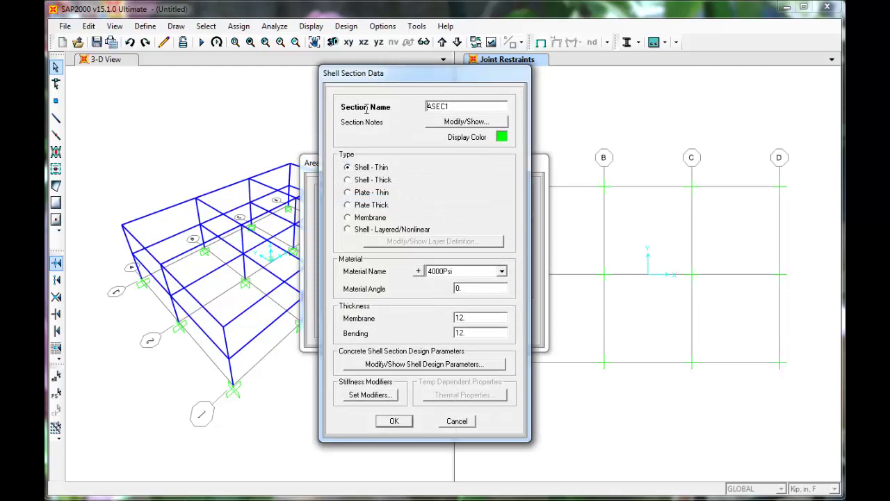
# - Name it FLOOR, Shell-Thin, 8 inches thick in 4000Psi concrete, and save it
pyautogui.moveTo(461, 105); pyautogui.dragTo(368, 110)
pyautogui.write('FLOOR')
pyautogui.press('Tab')
pyautogui.click(502, 271)
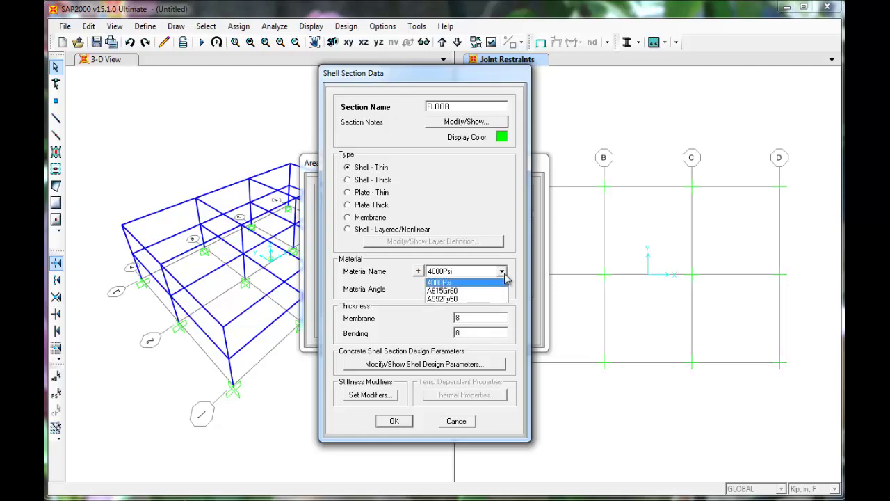
pyautogui.click(486, 282)
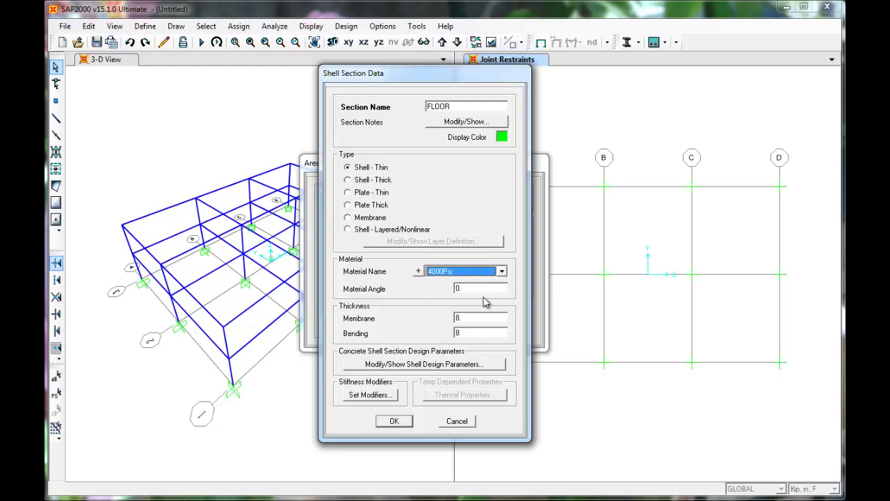
pyautogui.click(402, 422)
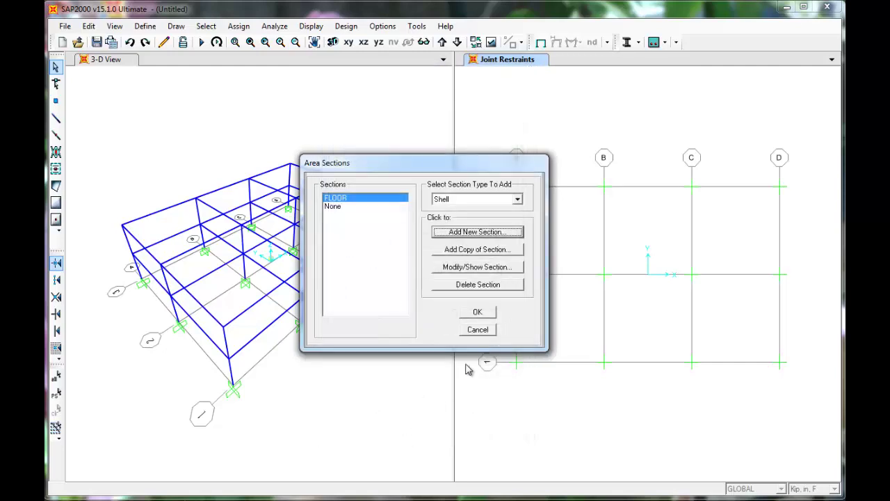
pyautogui.click(478, 313)
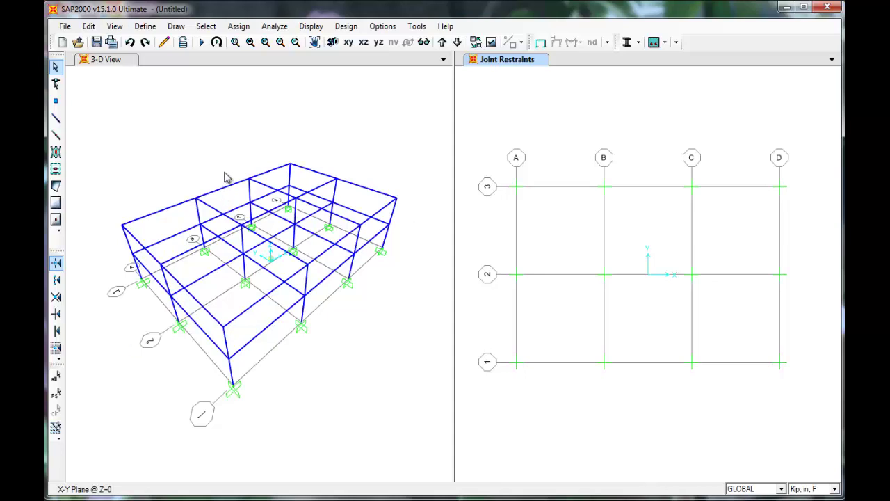
# - Turn the 3-D view to look down from above and select all the floor beams
pyautogui.keyDown('shift'); pyautogui.moveTo(223, 157); pyautogui.dragTo(230, 165, button='middle'); pyautogui.keyUp('shift')
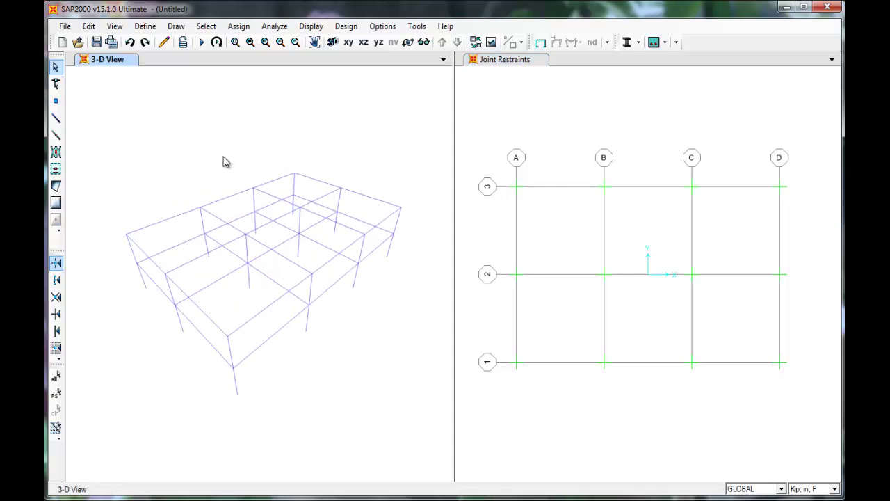
pyautogui.click(408, 43)
pyautogui.moveTo(278, 165); pyautogui.dragTo(326, 237)
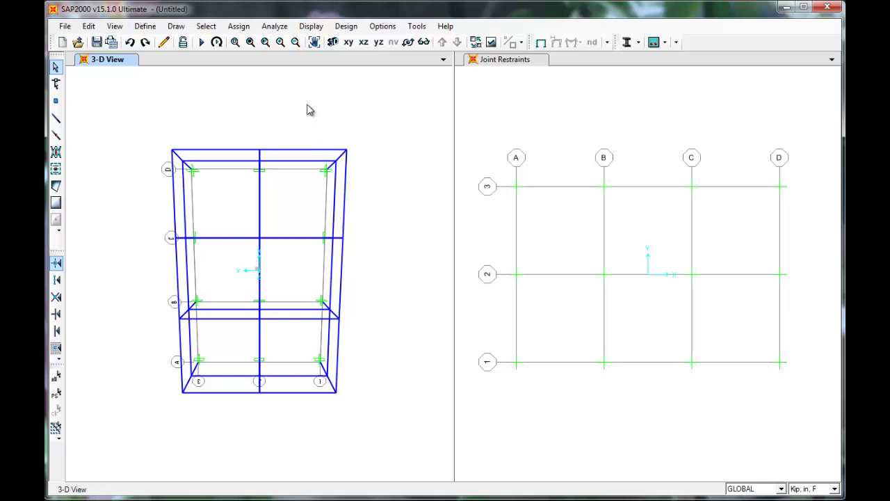
pyautogui.moveTo(307, 104); pyautogui.dragTo(290, 437)
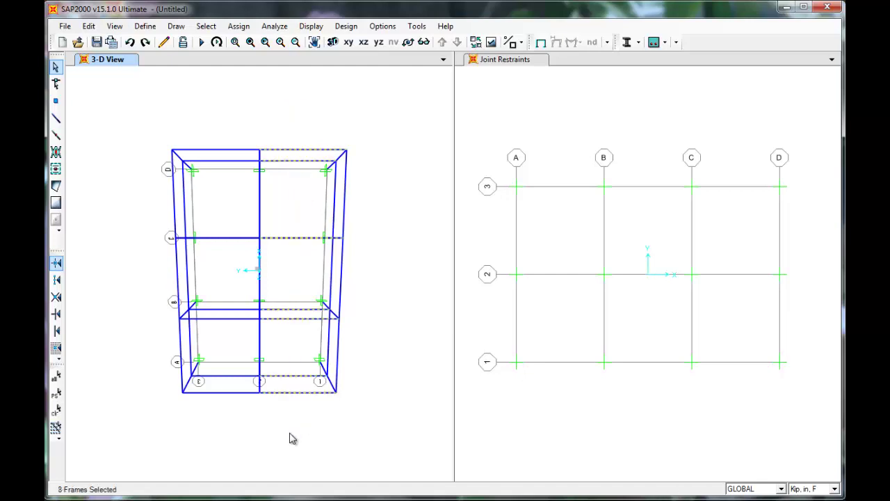
pyautogui.moveTo(223, 110); pyautogui.dragTo(225, 427)
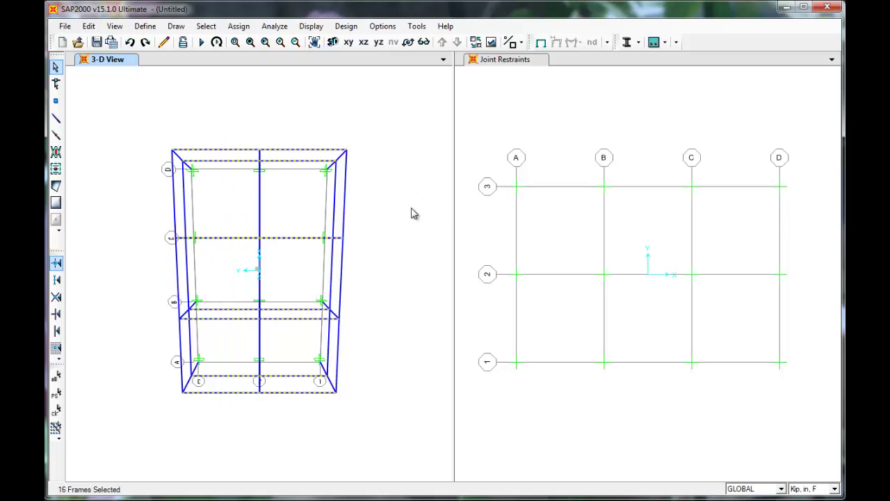
pyautogui.moveTo(411, 209); pyautogui.dragTo(117, 182)
pyautogui.moveTo(402, 278); pyautogui.dragTo(136, 263)
pyautogui.moveTo(382, 347); pyautogui.dragTo(154, 342)
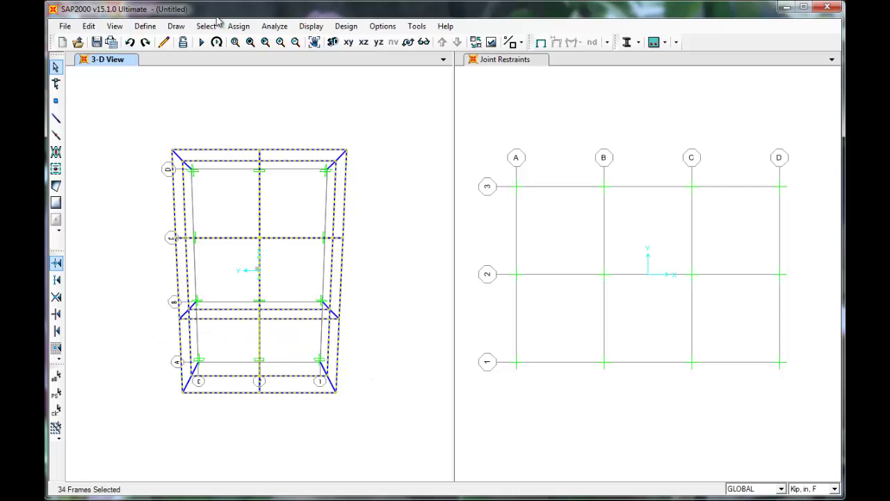
# - Assign the BM frame section to the 34 selected beams
pyautogui.click(238, 26)
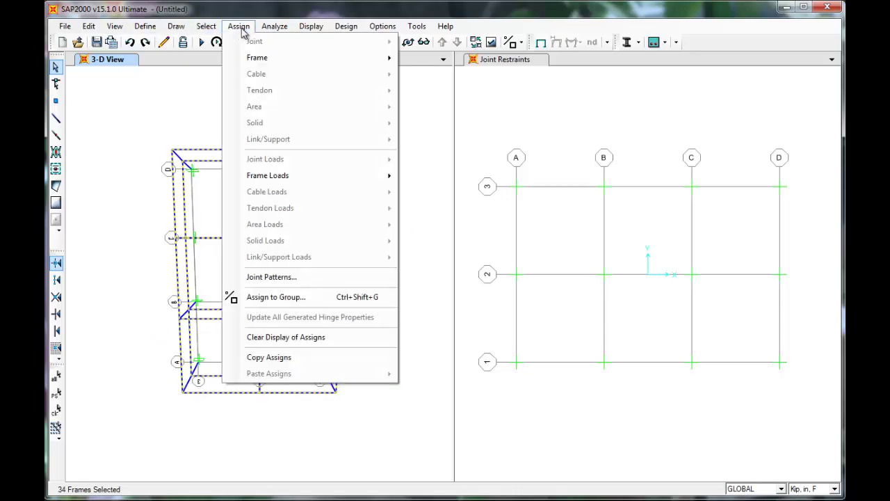
pyautogui.moveTo(264, 61)
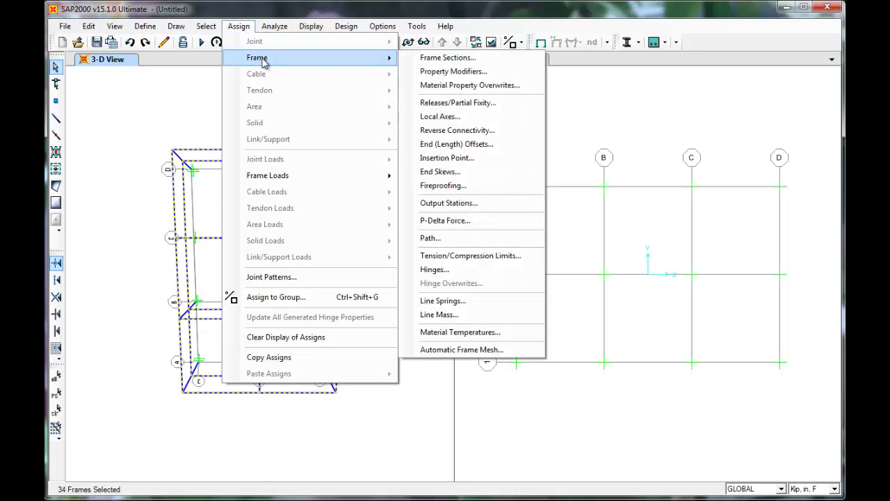
pyautogui.click(445, 60)
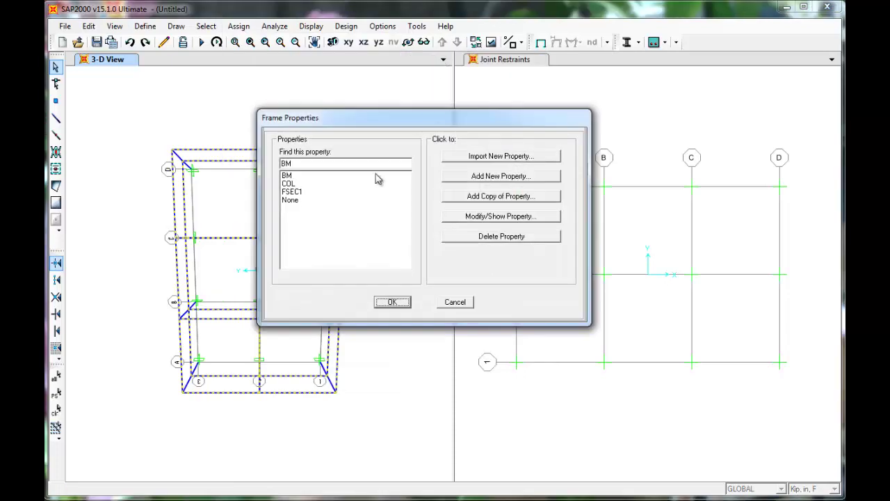
pyautogui.click(292, 176)
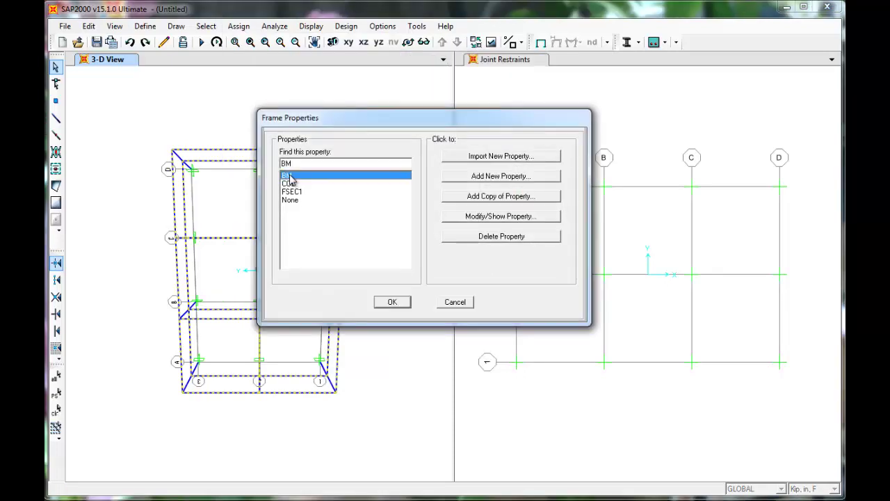
pyautogui.click(392, 303)
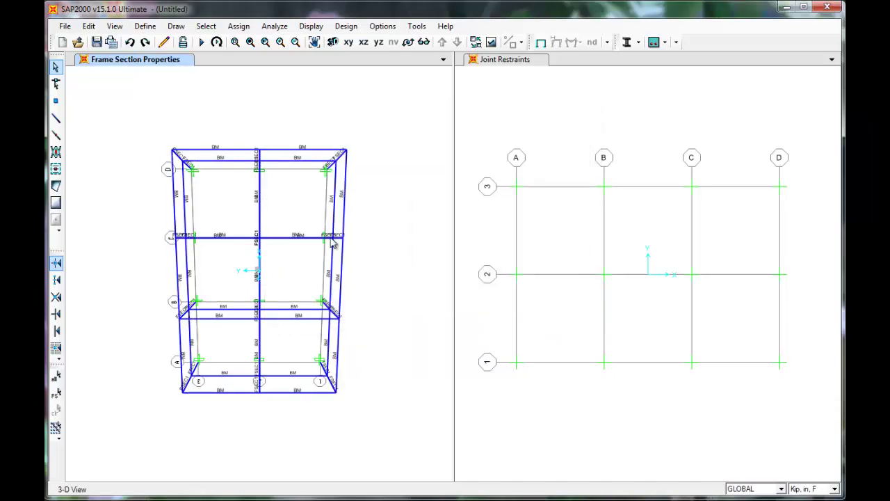
pyautogui.scroll(3, 303, 152)
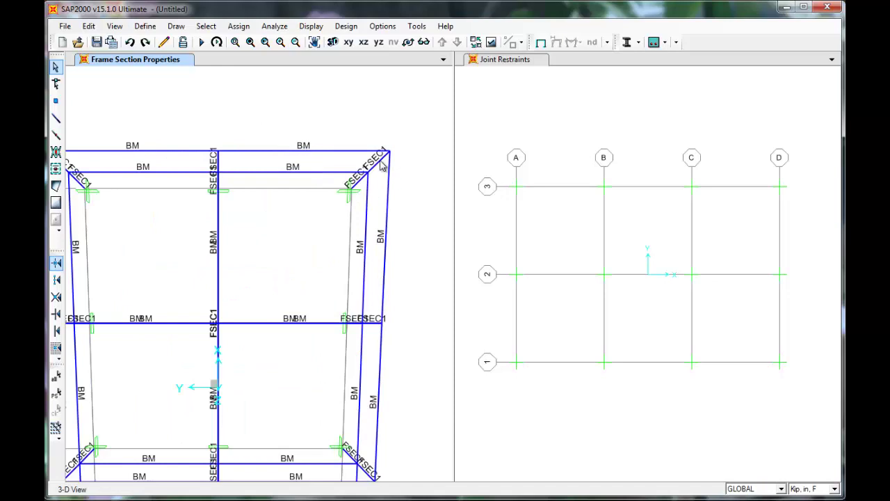
pyautogui.scroll(-3, 376, 170)
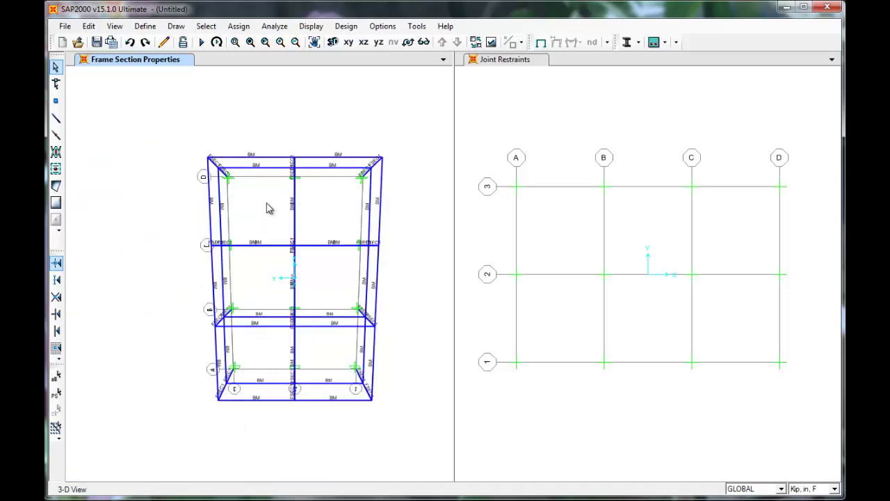
# - Rotate the 3-D view and intersect-select the columns of both stories
pyautogui.click(408, 42)
pyautogui.moveTo(292, 308); pyautogui.dragTo(292, 200)
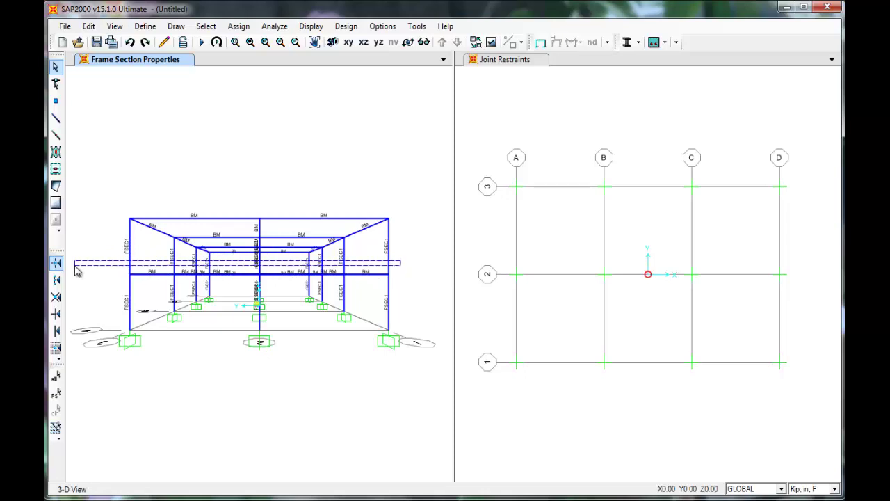
pyautogui.moveTo(76, 268); pyautogui.dragTo(76, 268)
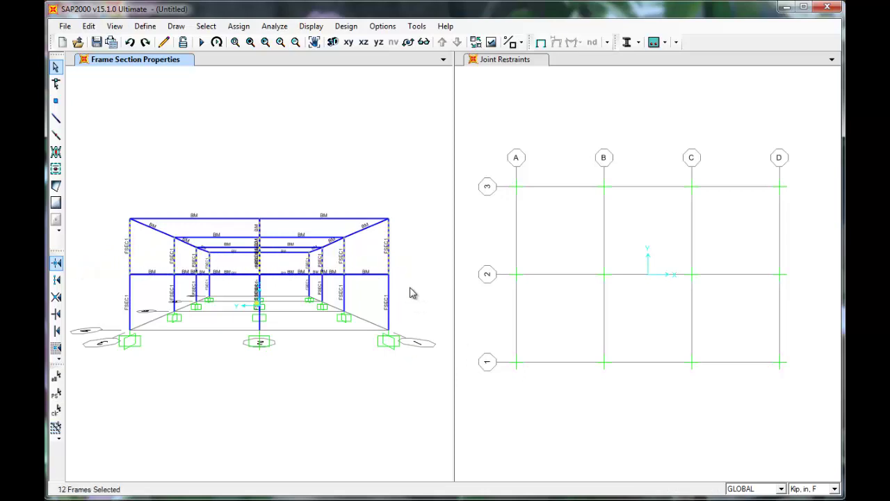
pyautogui.moveTo(410, 293); pyautogui.dragTo(87, 298)
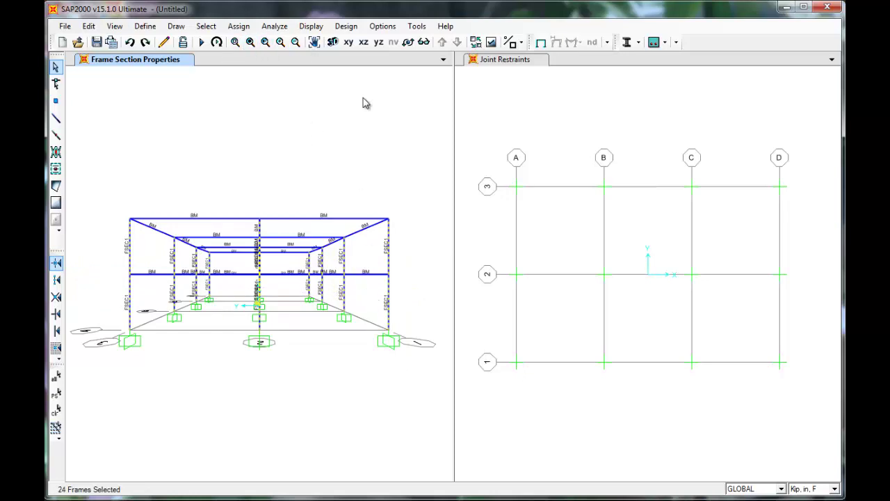
# - Assign the COL frame section to the selected columns
pyautogui.click(239, 25)
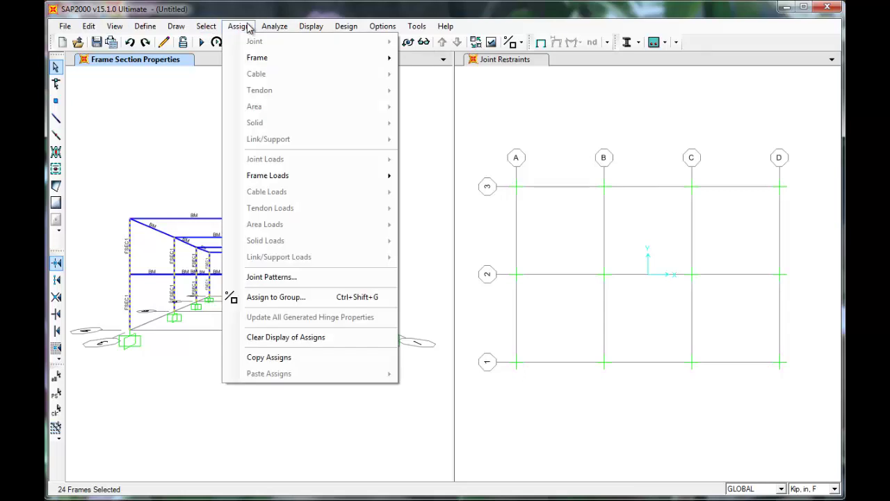
pyautogui.moveTo(373, 60)
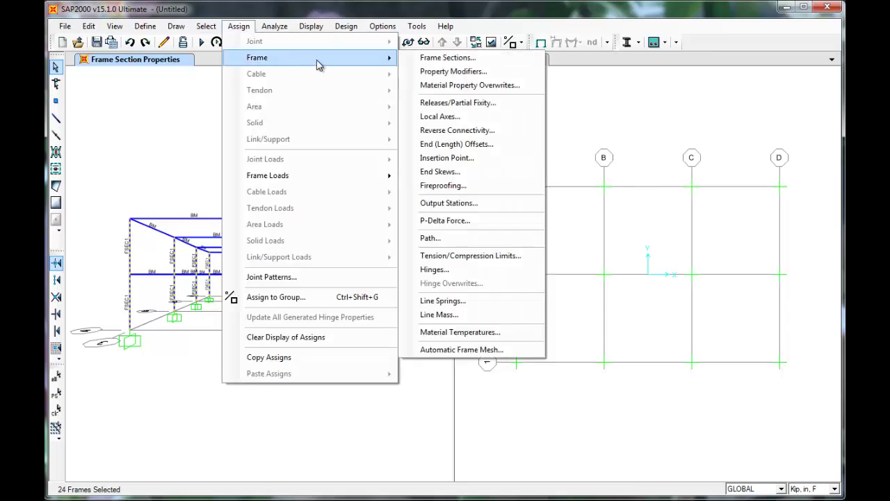
pyautogui.click(473, 63)
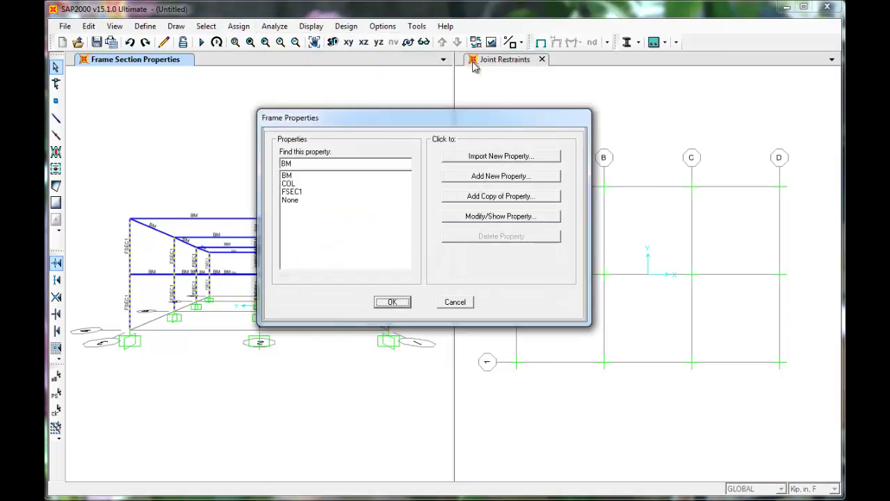
pyautogui.click(292, 184)
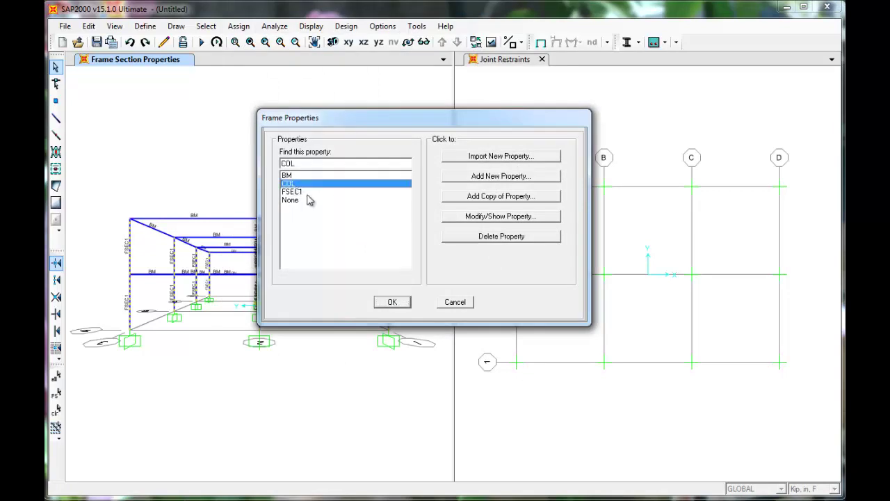
pyautogui.click(403, 304)
pyautogui.scroll(3, 125, 250)
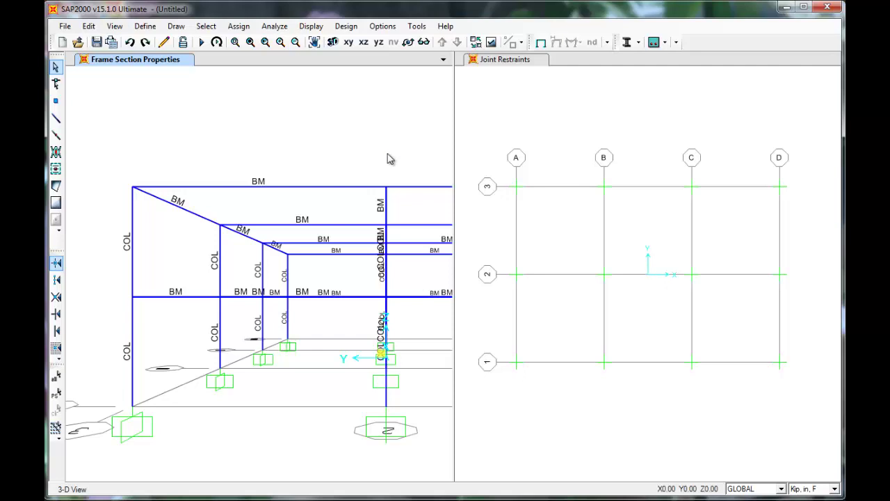
pyautogui.keyDown('shift'); pyautogui.moveTo(389, 159); pyautogui.dragTo(283, 155, button='middle'); pyautogui.keyUp('shift')
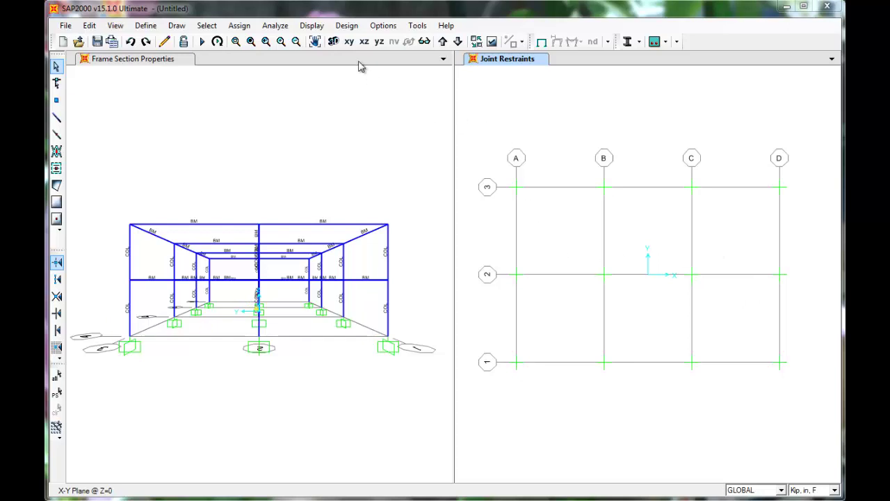
# - Place a special joint offset 180 in X from grid point B-2 at Z=156
pyautogui.click(442, 42)
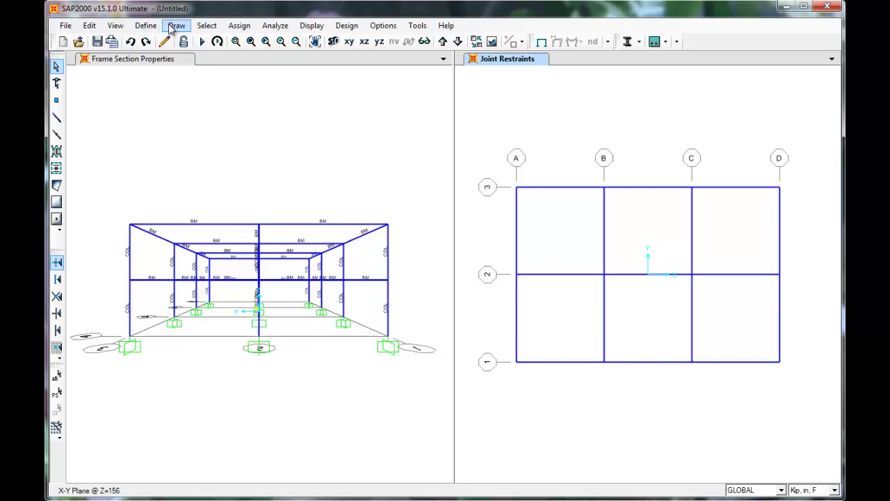
pyautogui.click(177, 25)
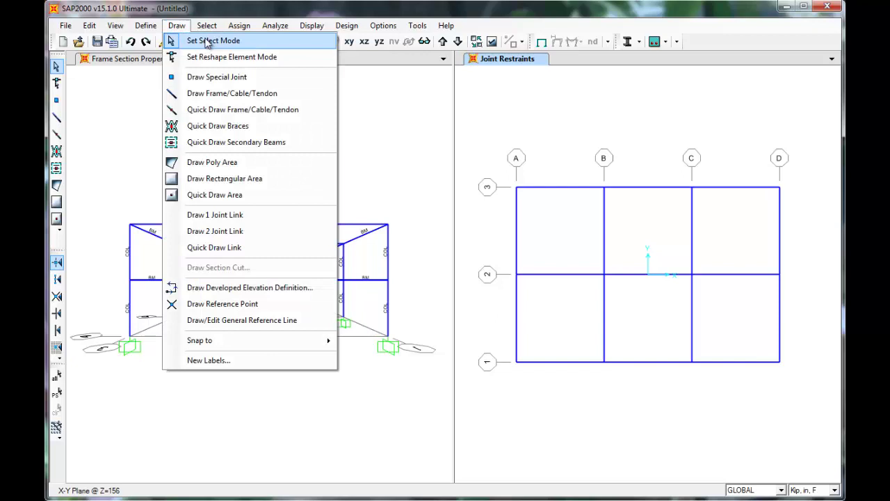
pyautogui.click(244, 78)
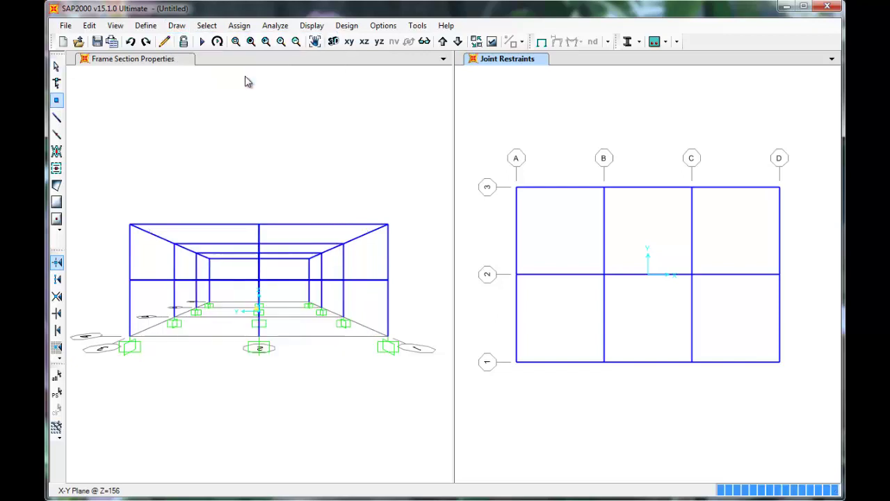
pyautogui.click(469, 229)
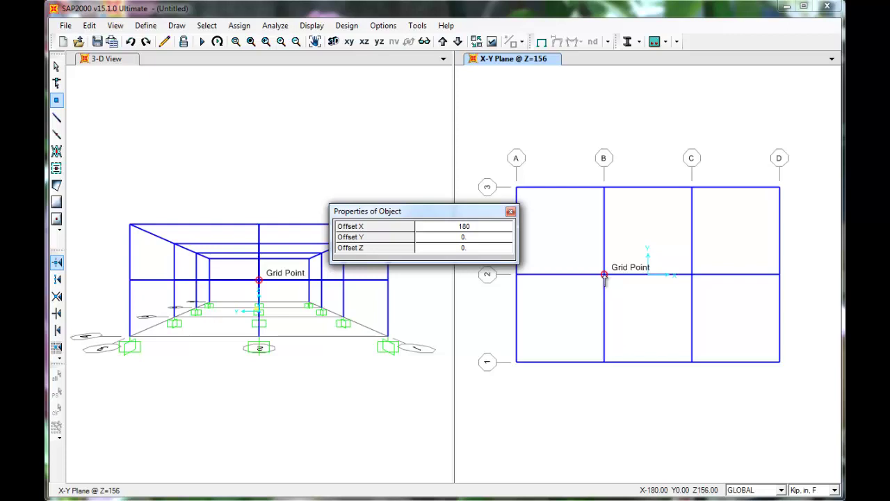
pyautogui.click(605, 275)
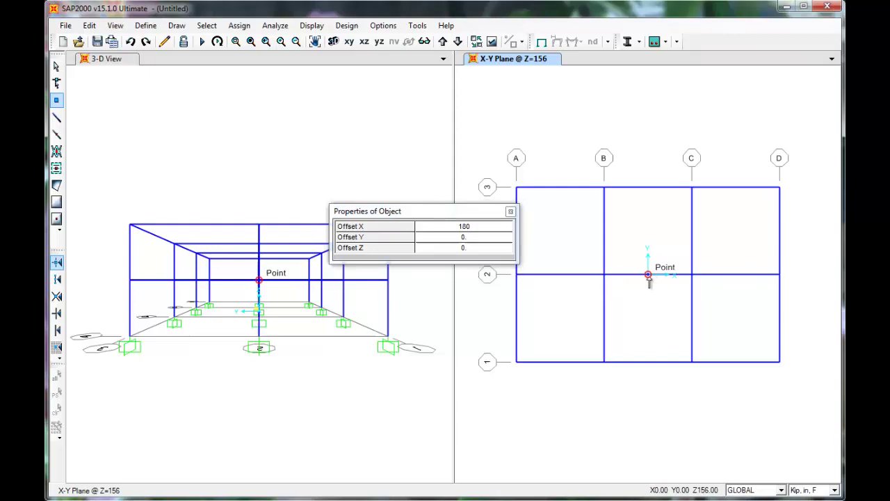
# - Move the plan up to Z=312, stop placing joints, and show an angled 3-D overview
pyautogui.click(442, 41)
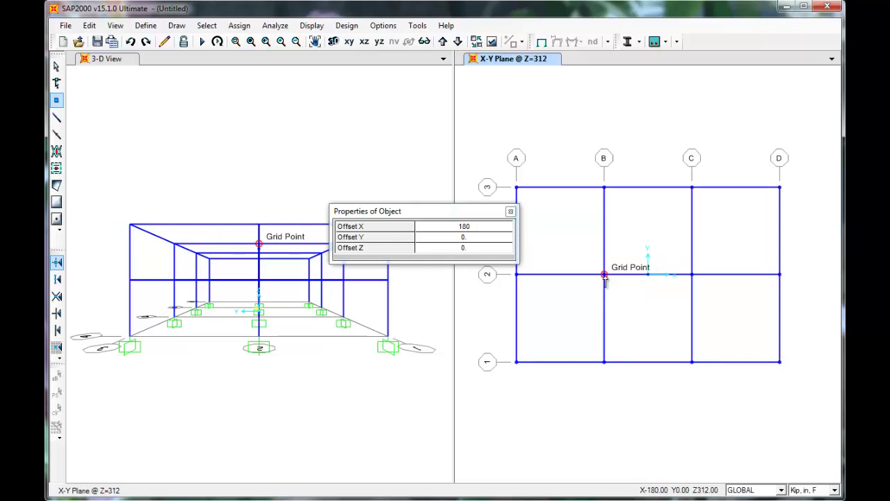
pyautogui.click(511, 212)
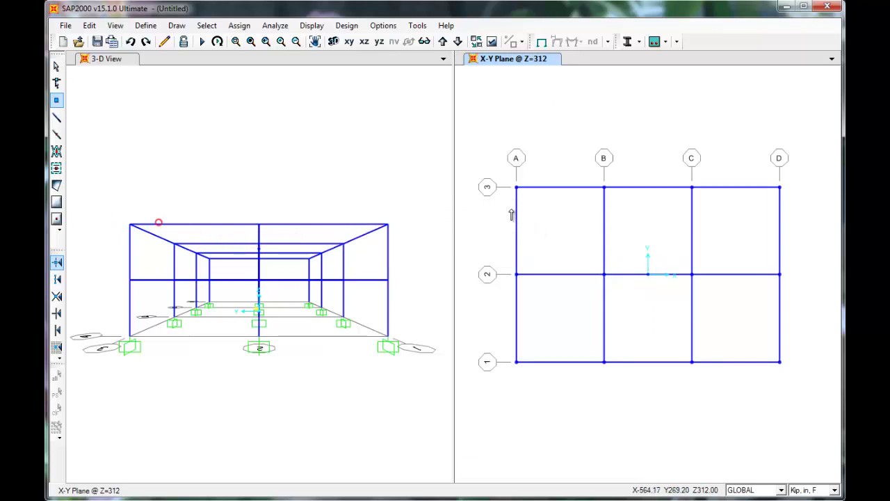
pyautogui.press('Escape')
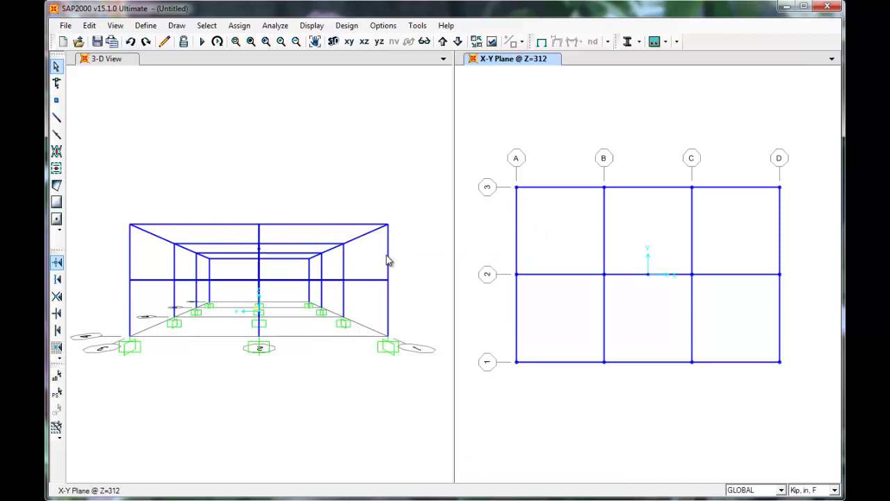
pyautogui.click(321, 207)
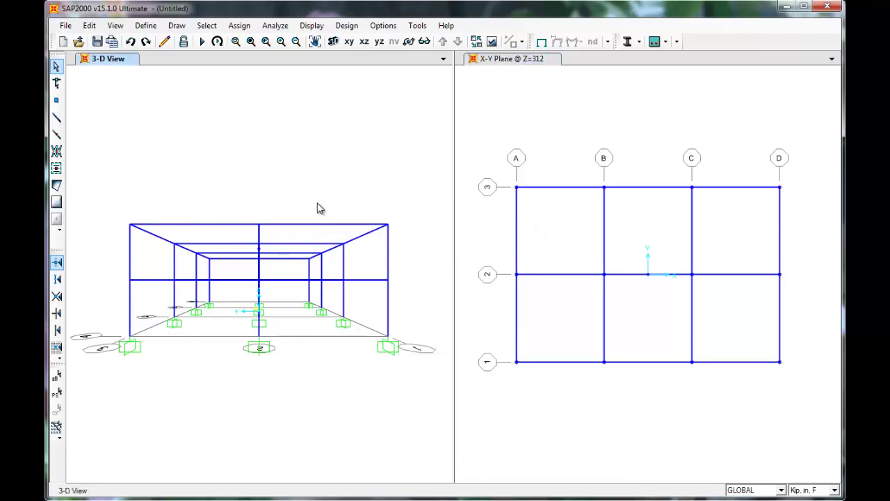
pyautogui.click(410, 42)
pyautogui.moveTo(338, 193); pyautogui.dragTo(313, 194)
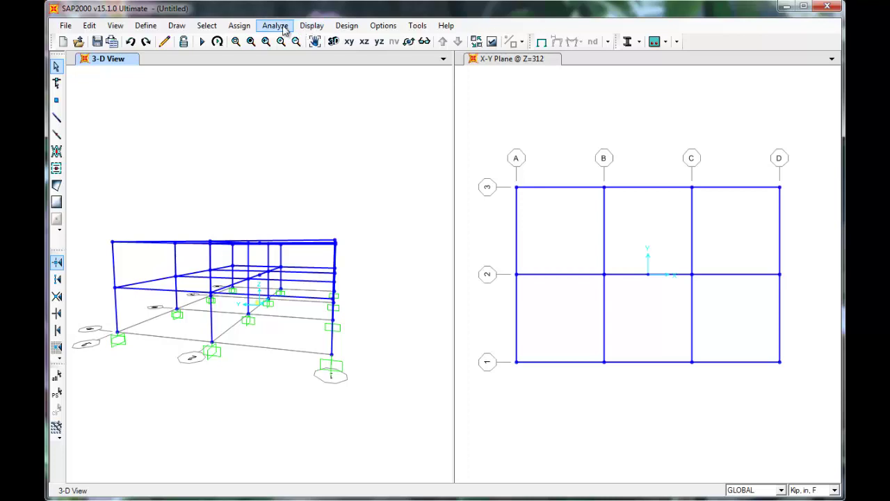
# - Select the roof joints on grid lines A and B in the Z=312 plan
pyautogui.click(239, 26)
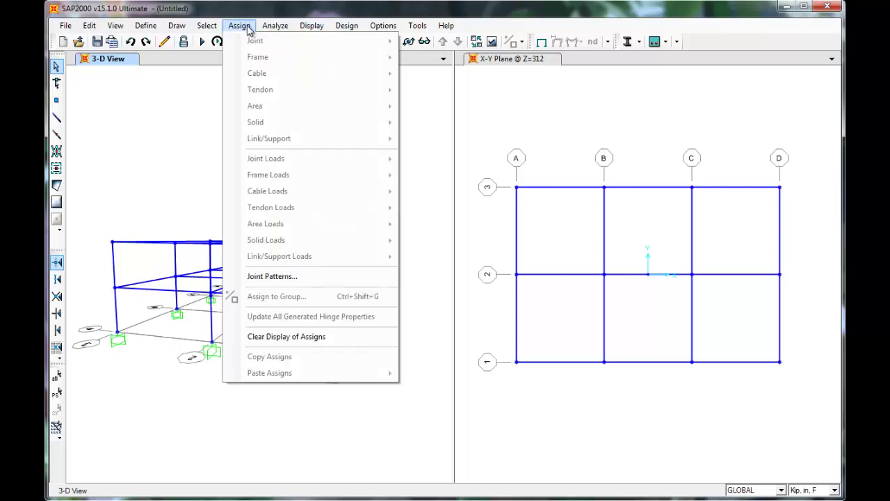
pyautogui.click(246, 28)
pyautogui.click(516, 186)
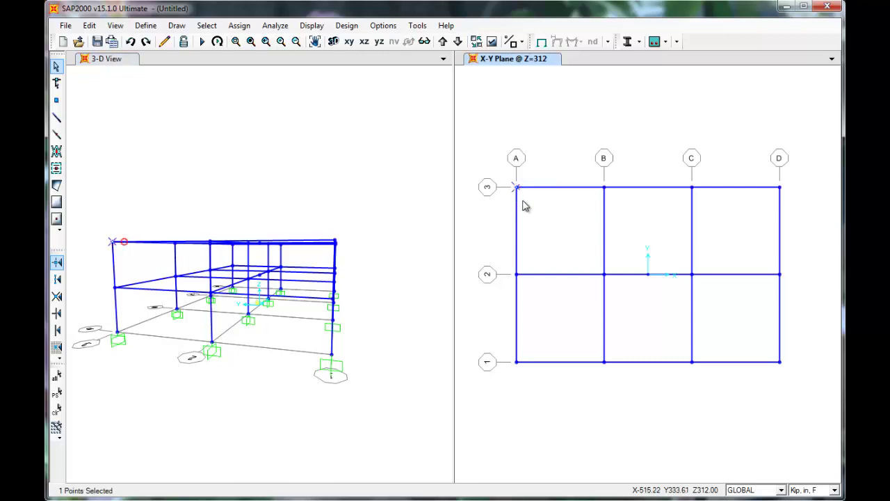
pyautogui.moveTo(519, 278); pyautogui.dragTo(515, 369)
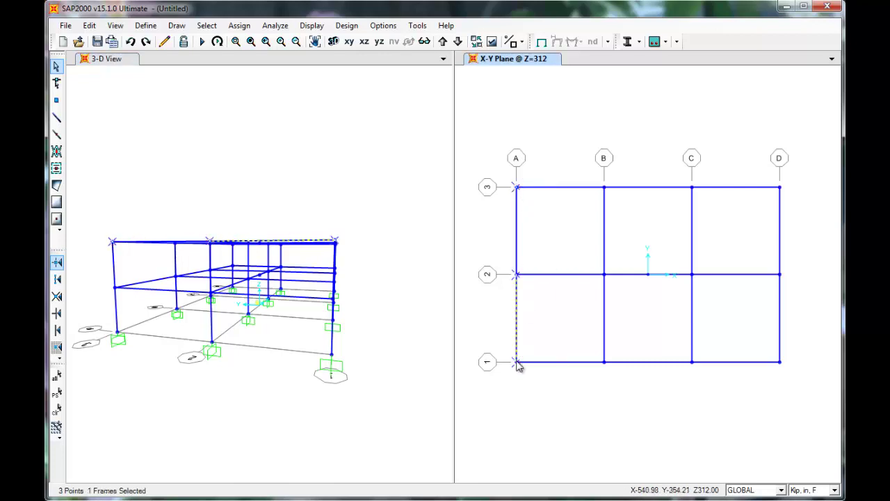
pyautogui.click(518, 318)
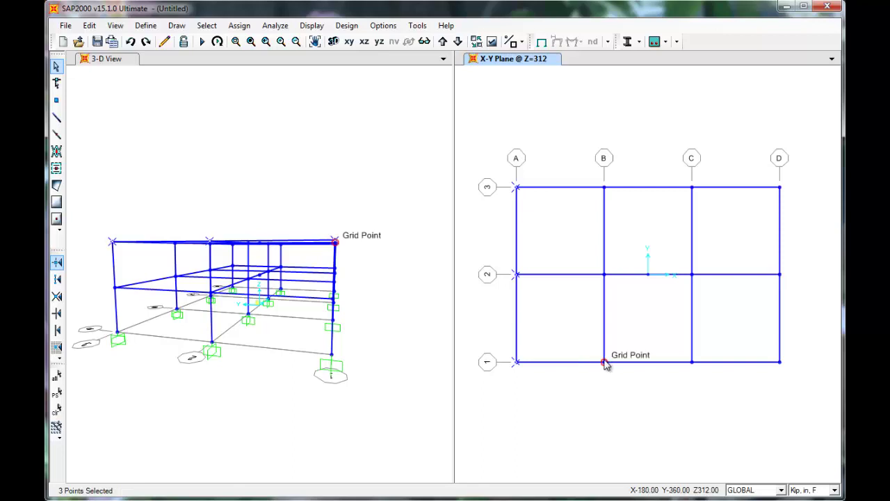
pyautogui.click(604, 362)
pyautogui.click(604, 275)
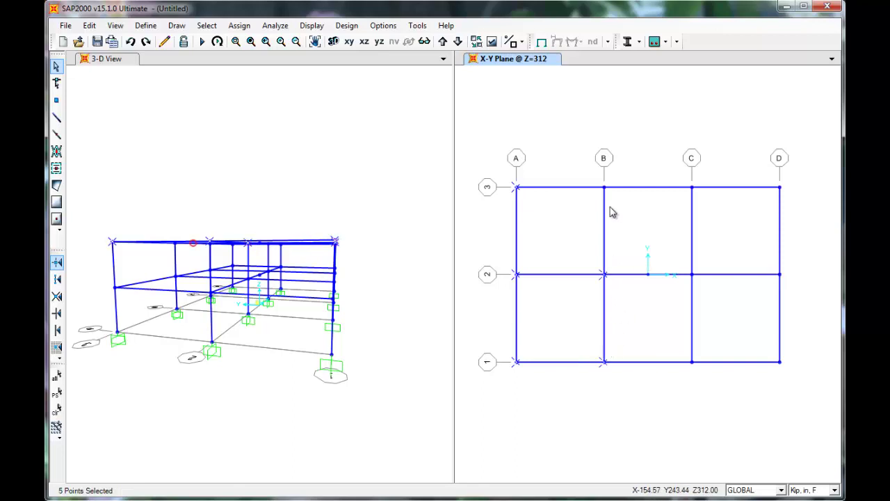
pyautogui.click(604, 187)
# - Add the special joint and the C and D grid joints, completing all 13
pyautogui.click(648, 275)
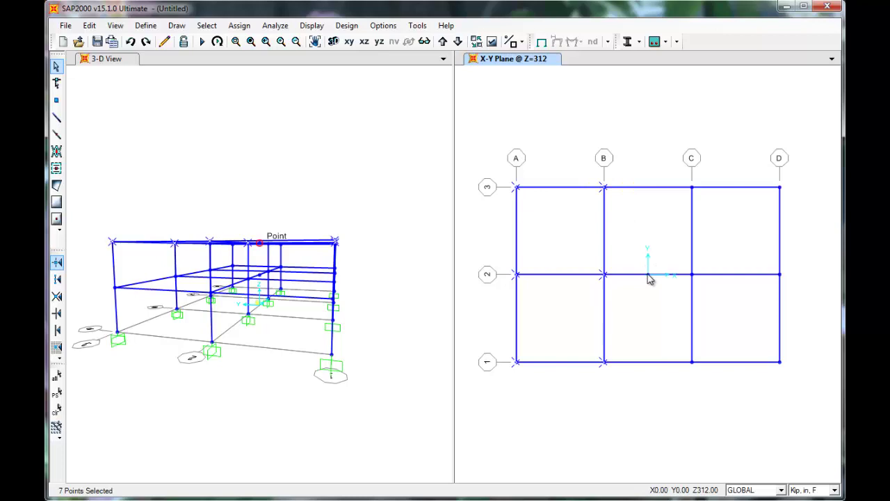
pyautogui.click(692, 187)
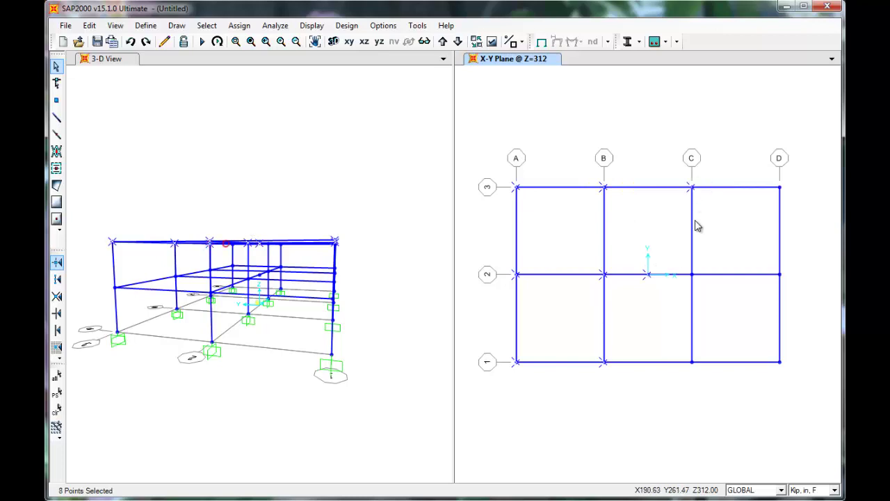
pyautogui.click(692, 275)
pyautogui.click(692, 361)
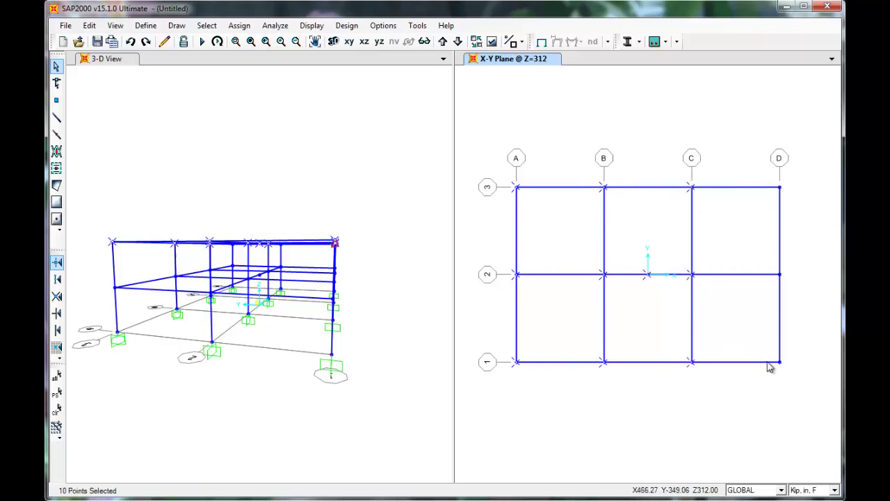
pyautogui.click(779, 362)
pyautogui.click(779, 274)
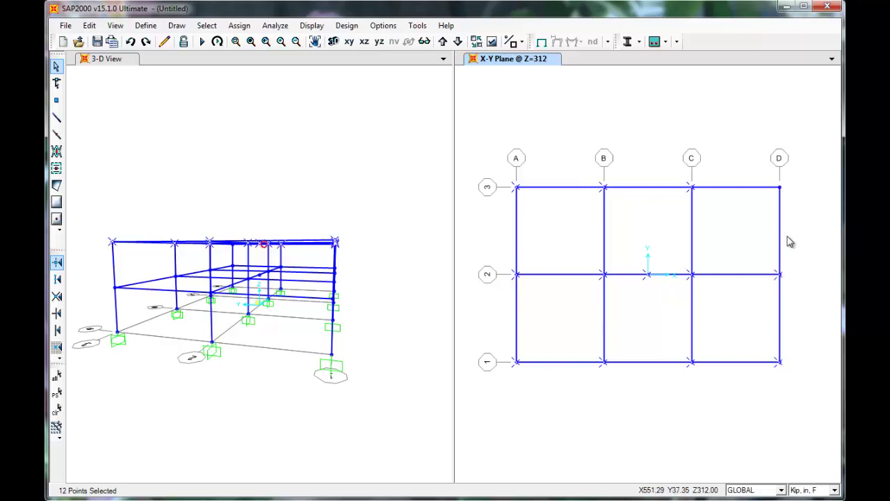
pyautogui.click(779, 187)
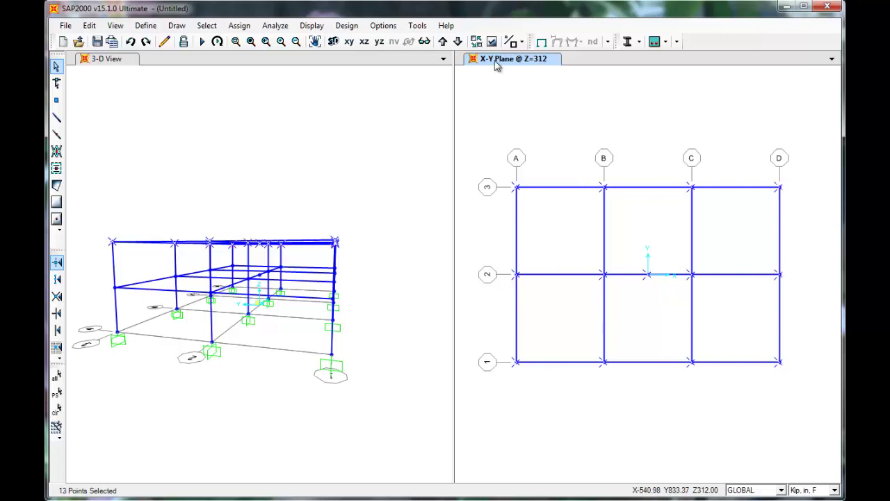
pyautogui.click(245, 27)
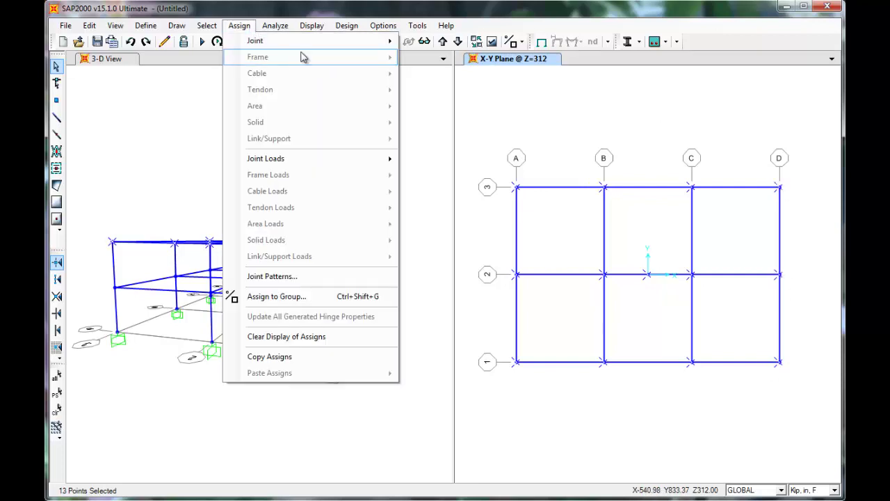
# - Define Equal constraint EQUAL1 restraining only X and Y translation and assign it to the 13 roof joints
pyautogui.moveTo(323, 44)
pyautogui.click(470, 66)
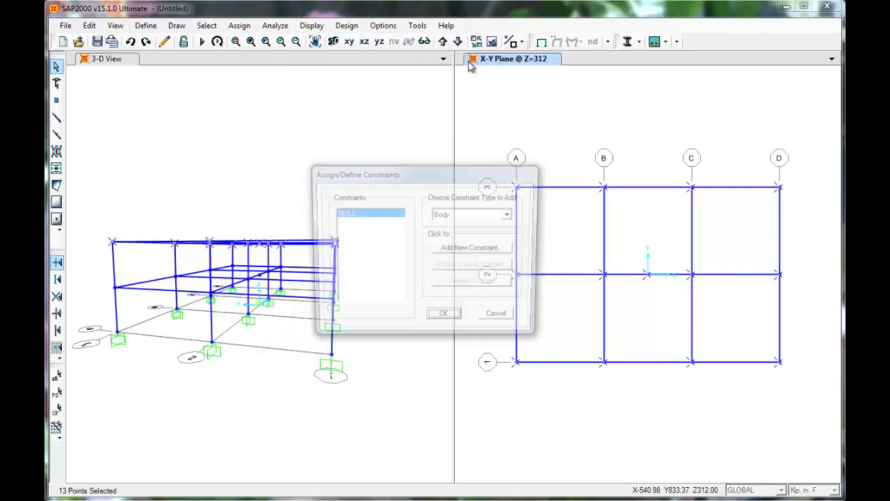
pyautogui.click(511, 216)
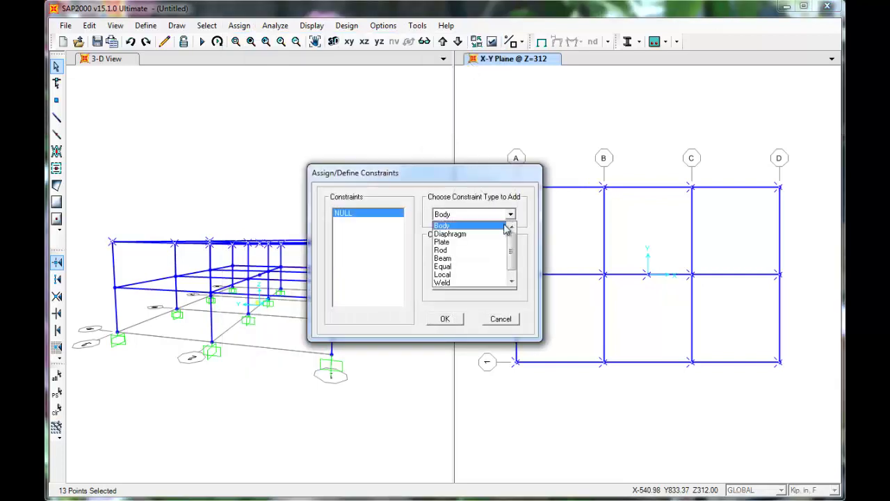
pyautogui.click(496, 267)
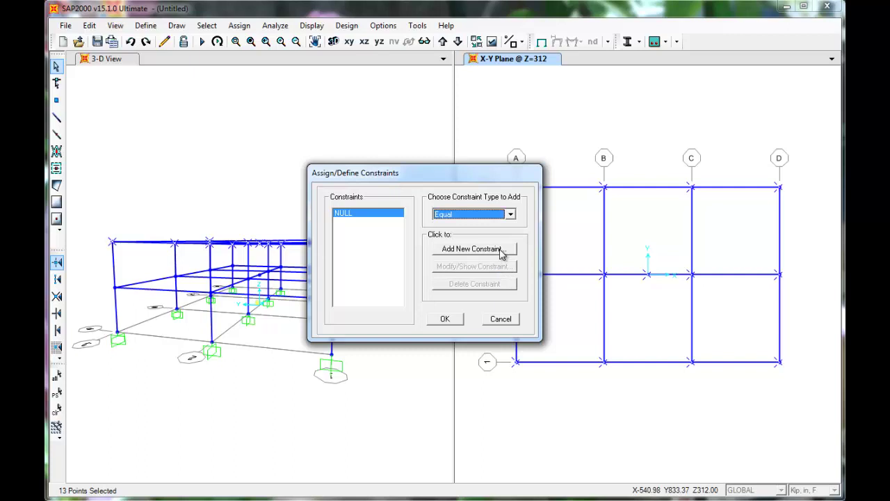
pyautogui.click(501, 250)
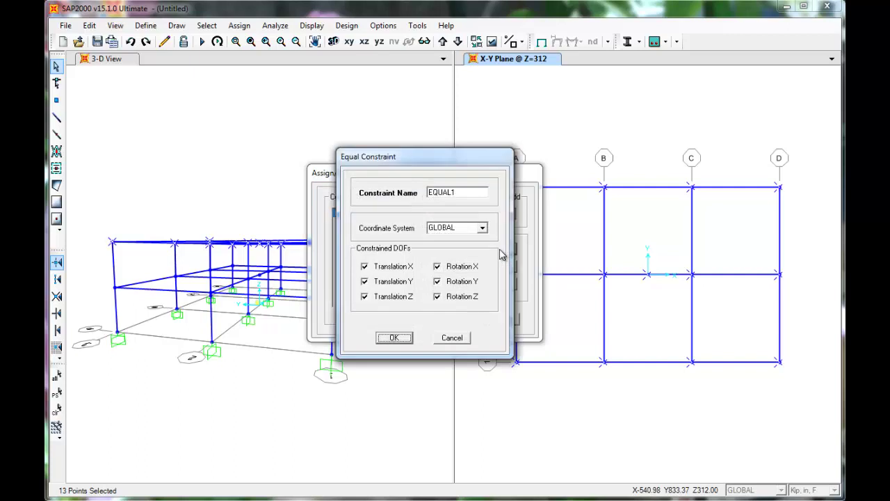
pyautogui.click(363, 297)
pyautogui.click(437, 266)
pyautogui.click(437, 282)
pyautogui.click(437, 297)
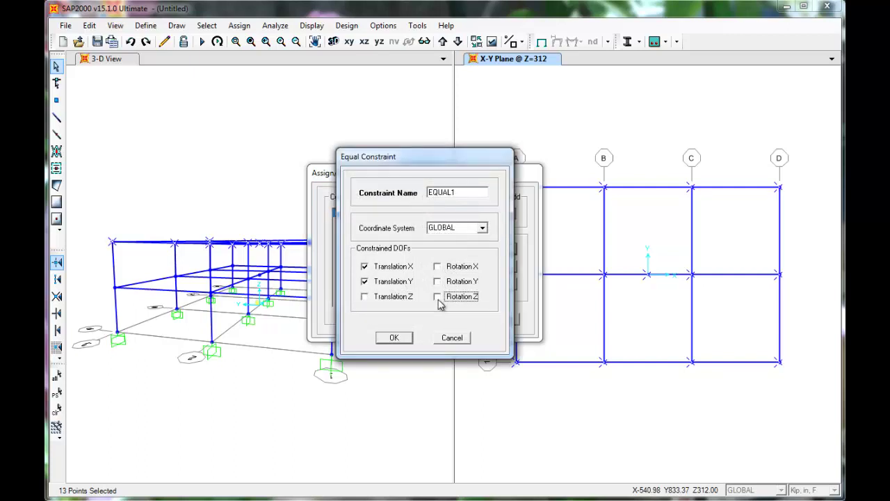
pyautogui.click(393, 337)
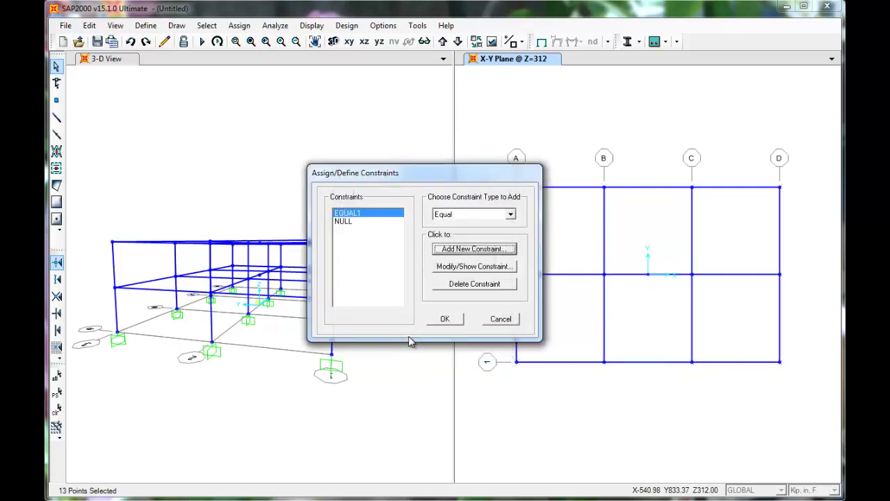
pyautogui.click(457, 321)
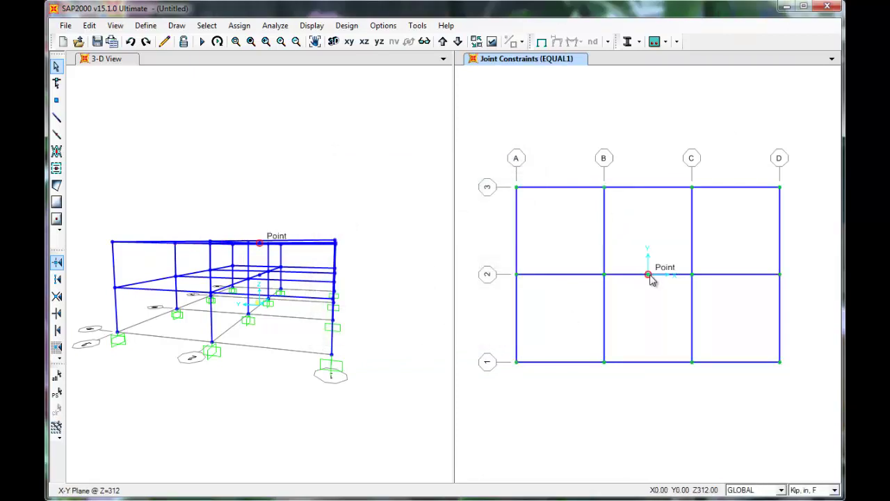
# - Move the plan down to Z=156 and select joints A-3 through D-3, deselecting stray frames
pyautogui.click(458, 42)
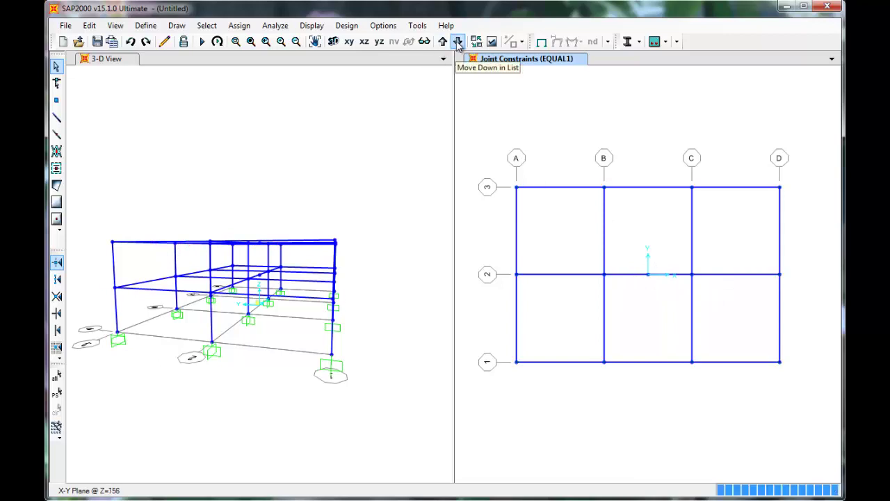
pyautogui.click(518, 188)
pyautogui.click(604, 189)
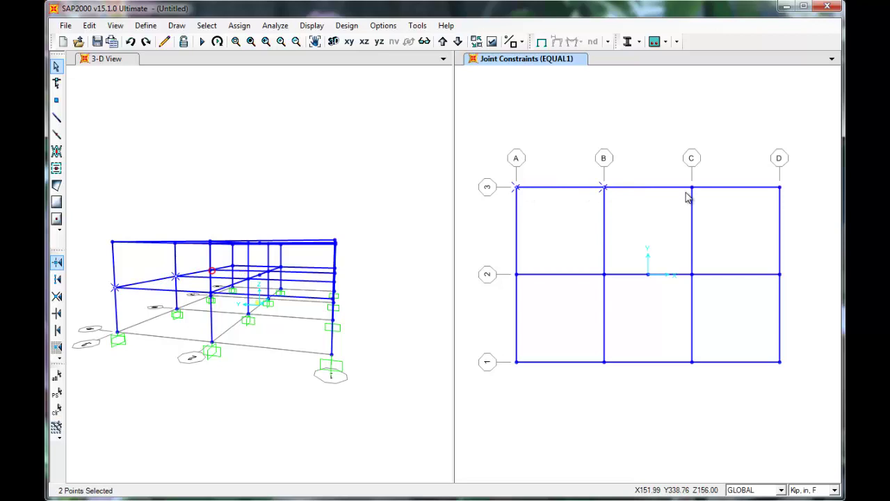
pyautogui.click(692, 188)
pyautogui.click(779, 188)
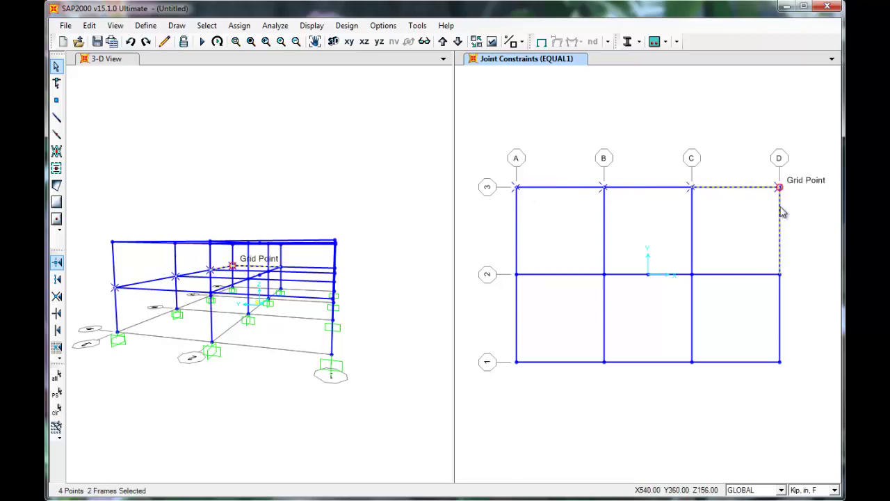
pyautogui.click(760, 192)
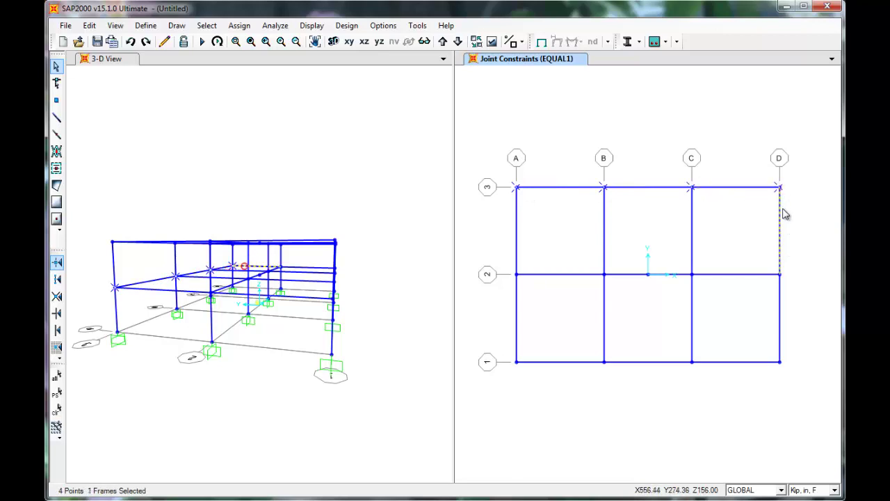
pyautogui.click(780, 240)
# - Add the remaining grid 1 and 2 joints and the origin joint, completing all 13
pyautogui.click(780, 275)
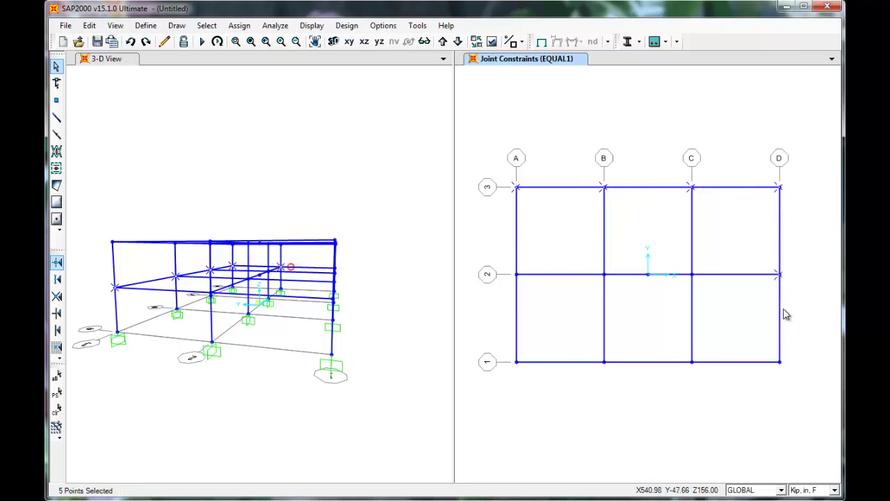
pyautogui.click(781, 361)
pyautogui.click(692, 362)
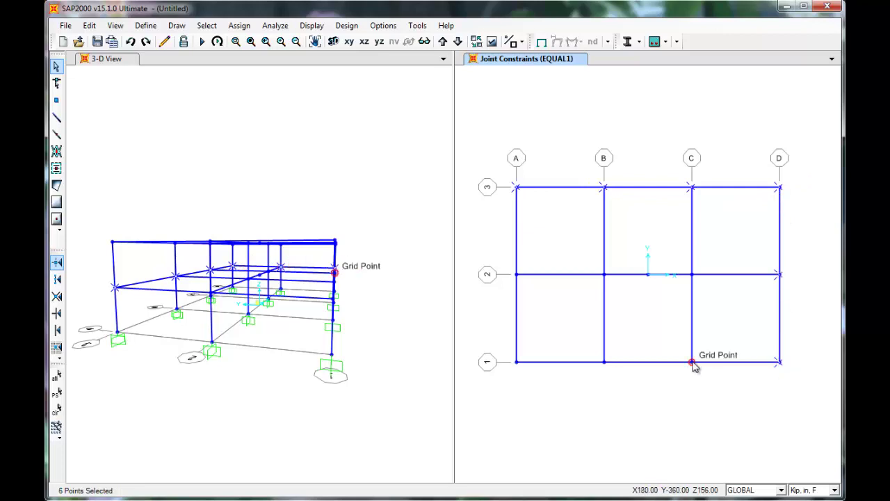
pyautogui.click(691, 275)
pyautogui.click(648, 274)
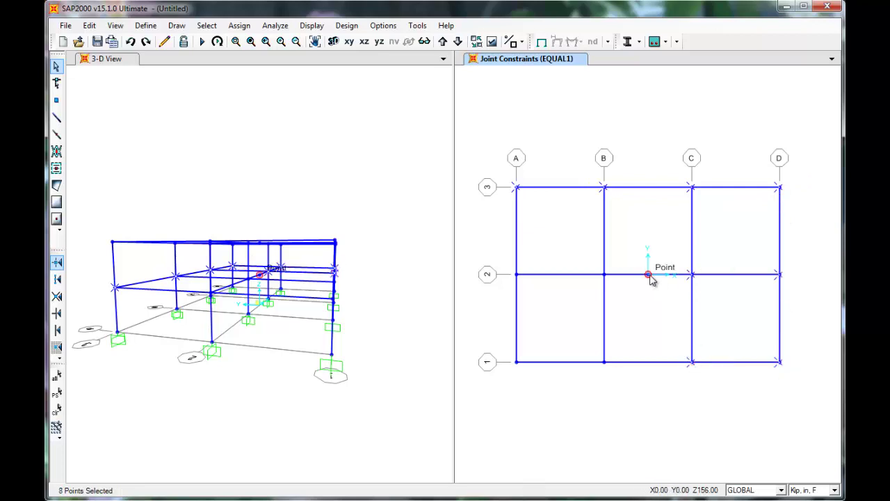
pyautogui.click(604, 361)
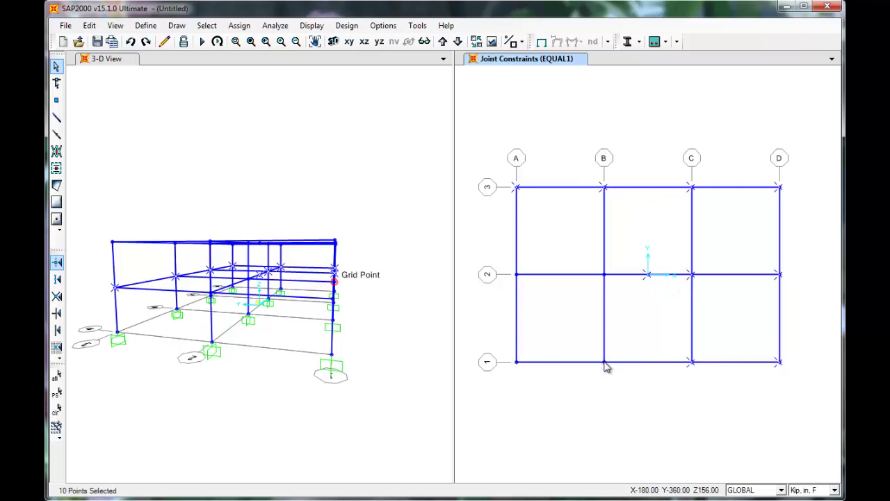
pyautogui.click(604, 276)
pyautogui.click(516, 362)
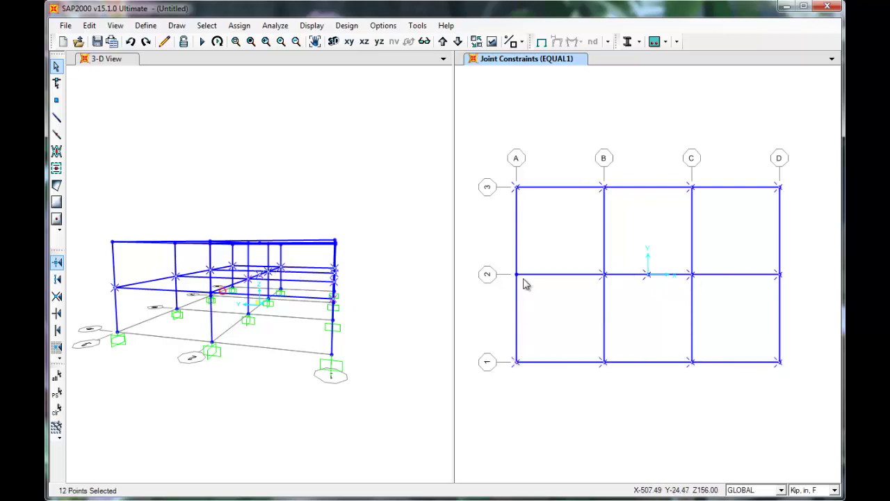
pyautogui.click(517, 187)
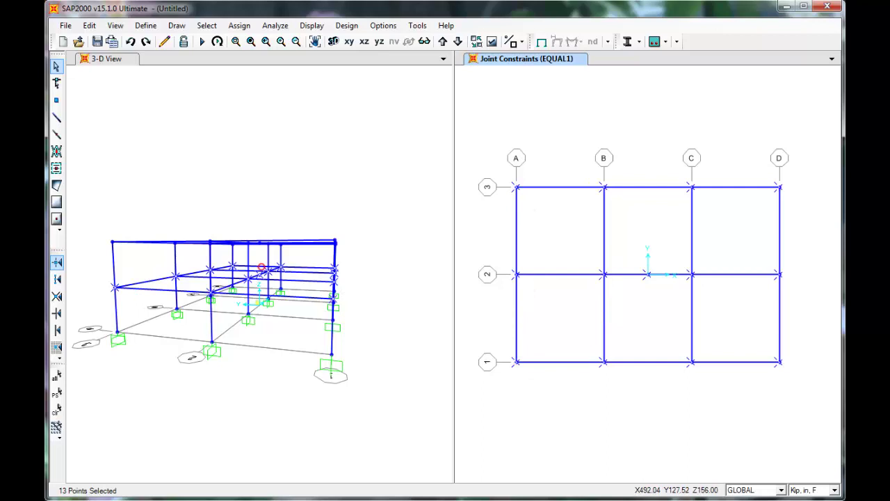
# - Define Equal constraint EQUAL2 with only X and Y translation and assign it to the Z=156 joints
pyautogui.click(240, 26)
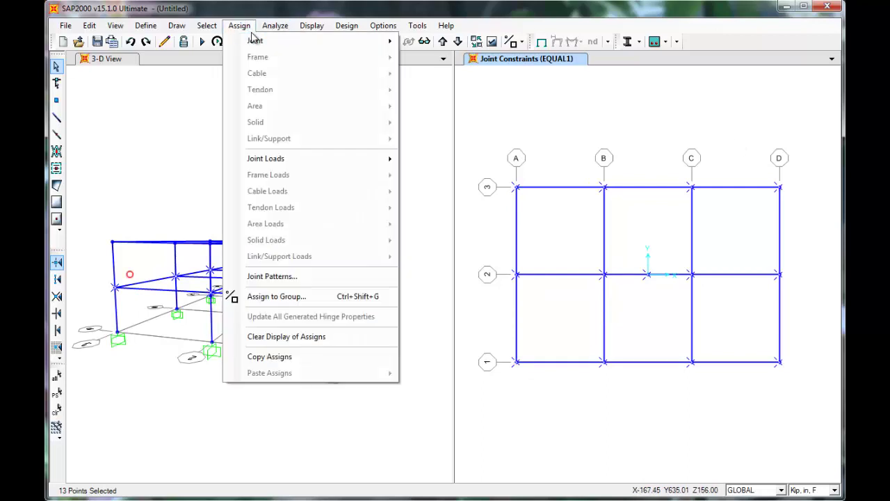
pyautogui.moveTo(256, 40)
pyautogui.click(450, 57)
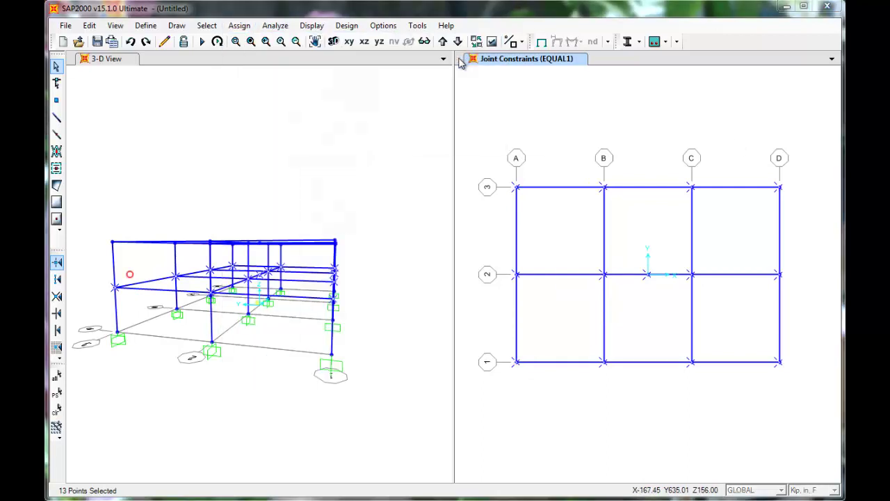
pyautogui.click(510, 214)
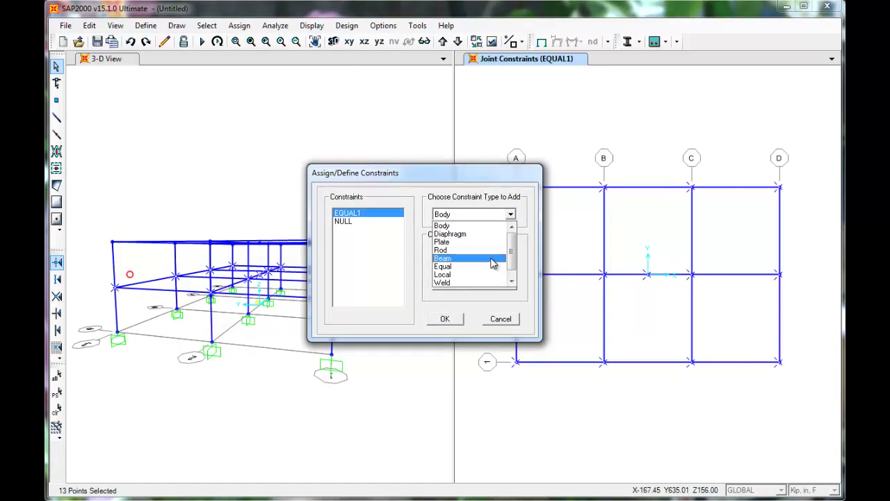
pyautogui.click(492, 267)
pyautogui.click(493, 252)
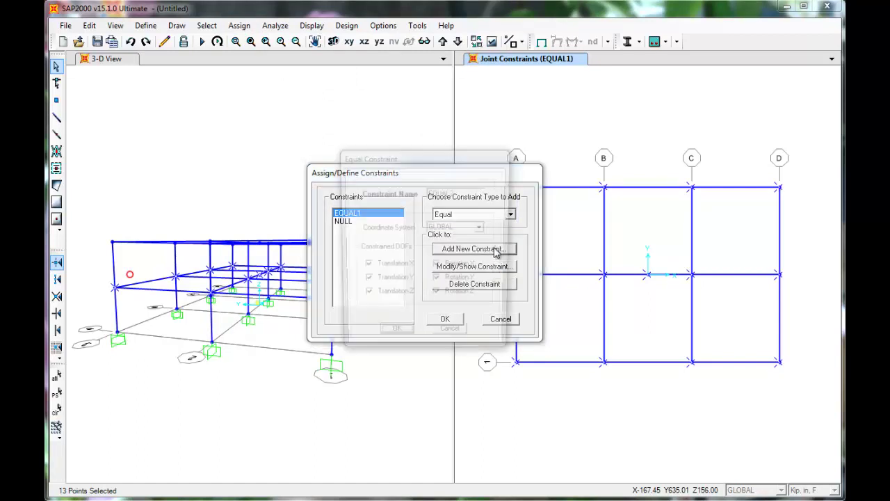
pyautogui.click(363, 297)
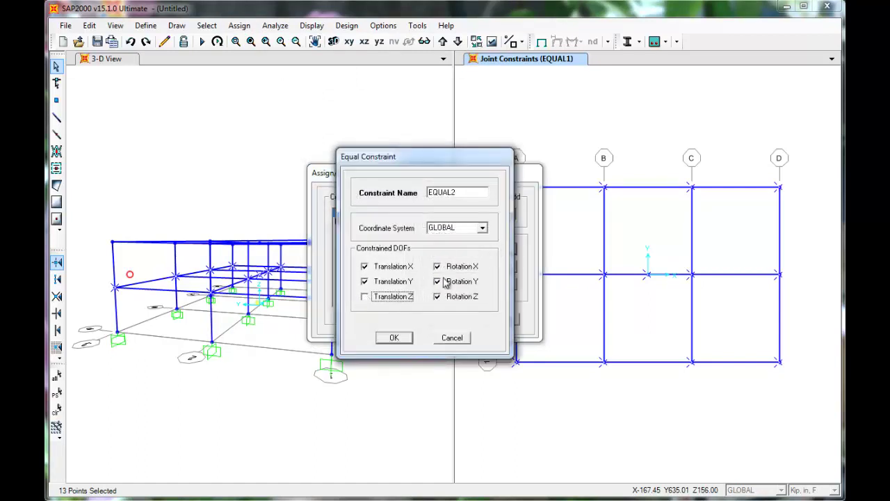
pyautogui.click(436, 266)
pyautogui.click(438, 282)
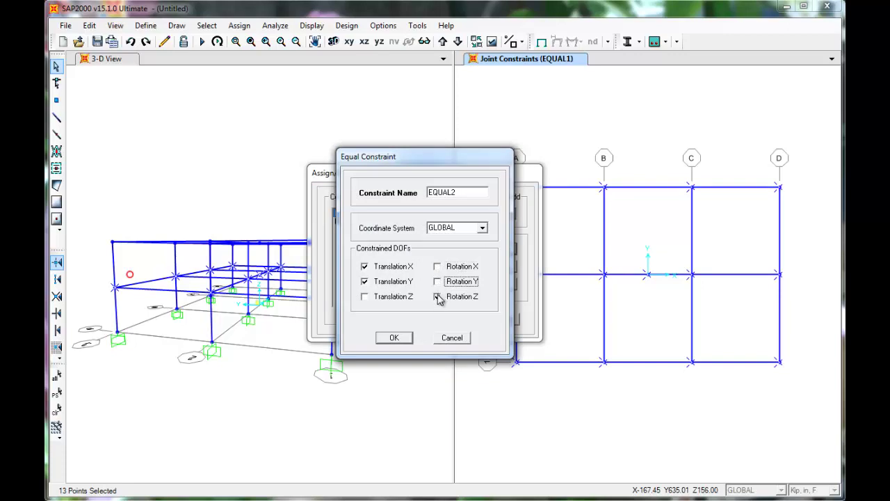
pyautogui.click(437, 297)
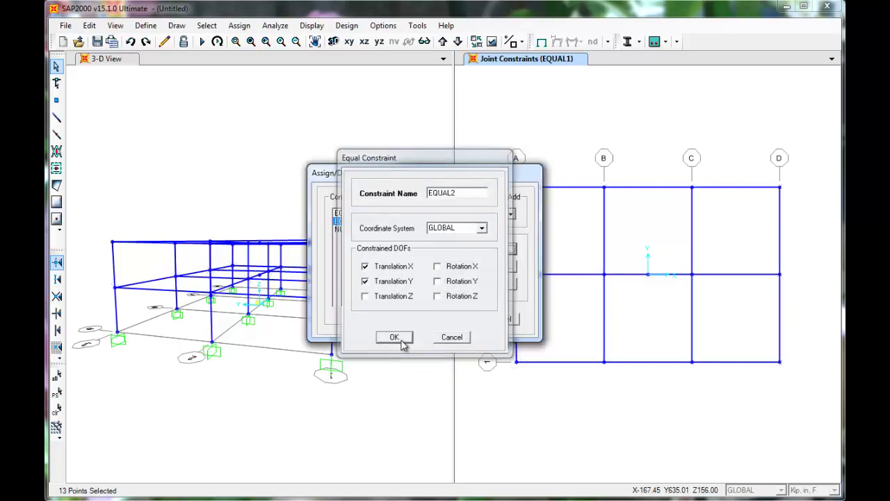
pyautogui.click(403, 339)
pyautogui.click(447, 319)
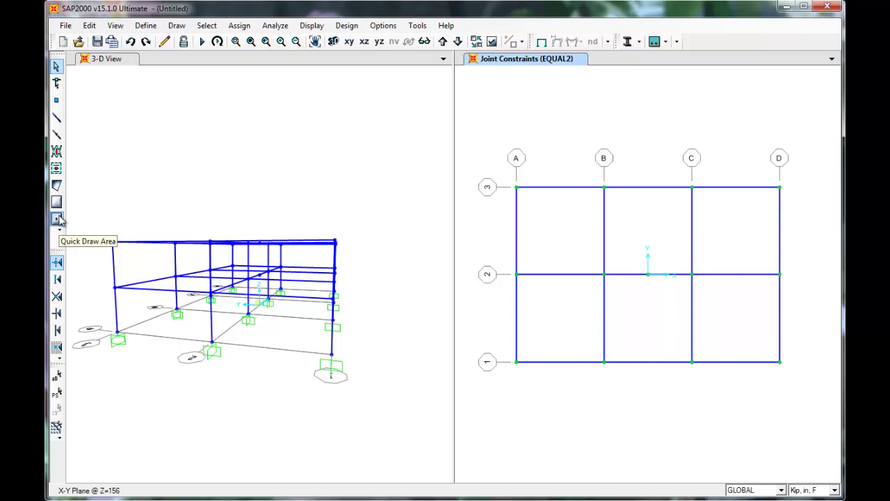
# - Quick-draw FLOOR slab areas in all six bays at Z=156
pyautogui.click(57, 219)
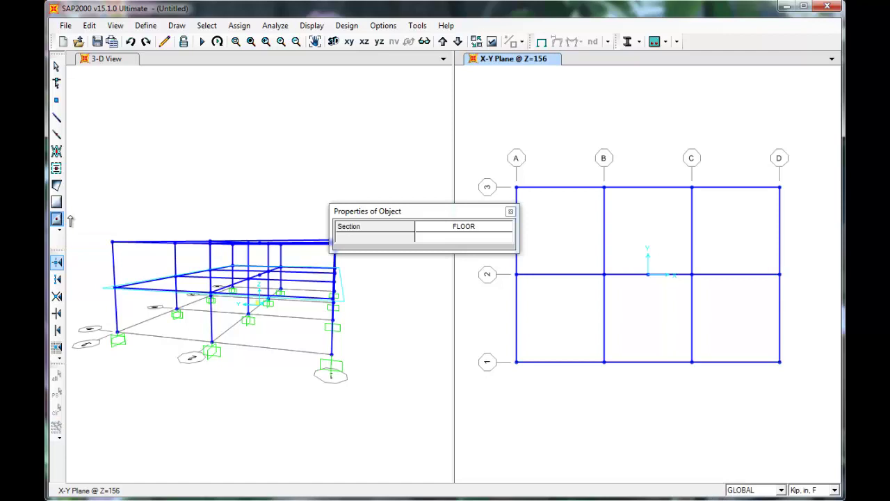
pyautogui.click(560, 237)
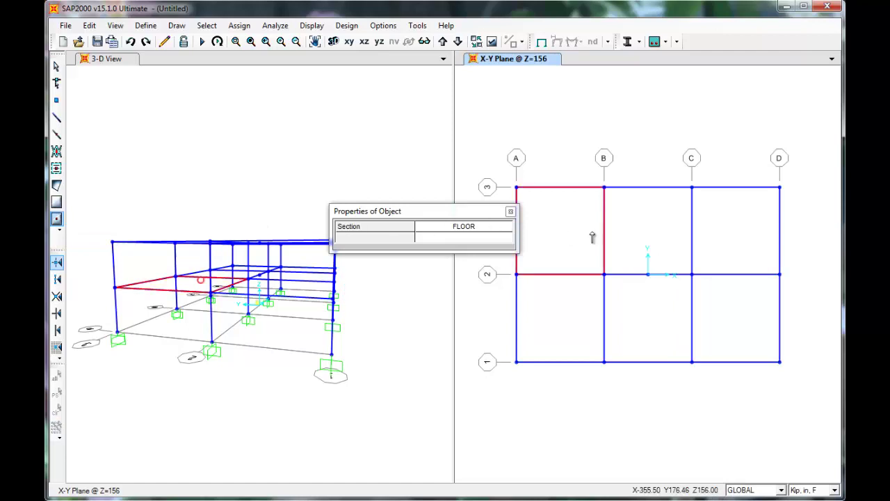
pyautogui.click(649, 233)
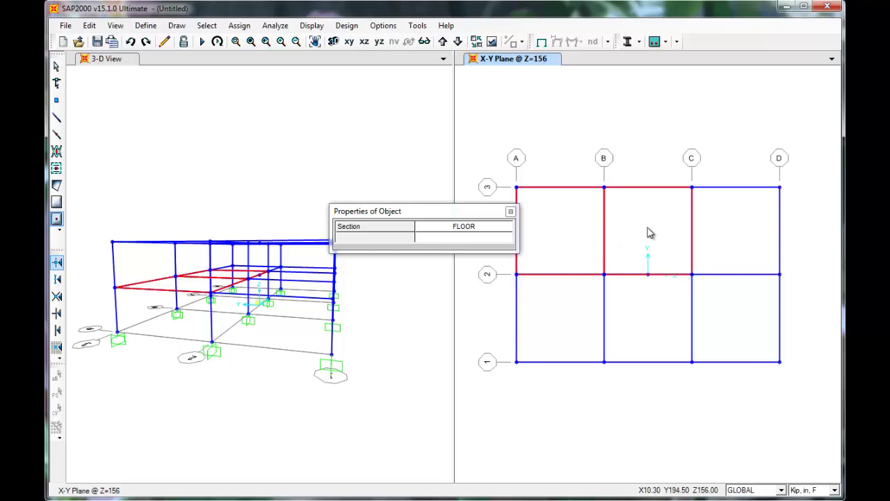
pyautogui.click(743, 235)
pyautogui.click(562, 330)
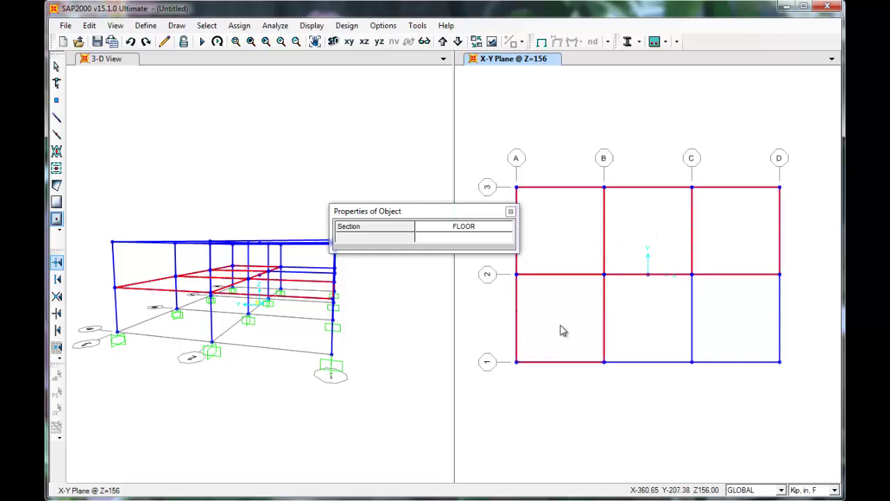
pyautogui.click(659, 332)
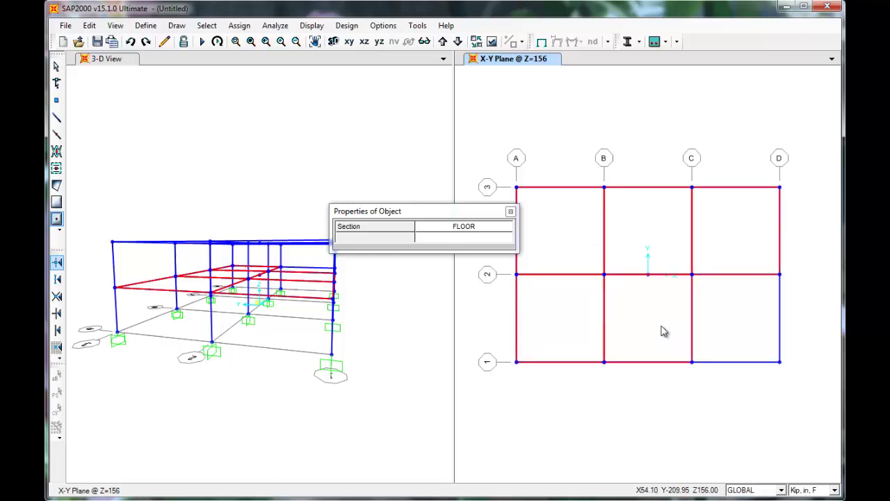
pyautogui.click(718, 327)
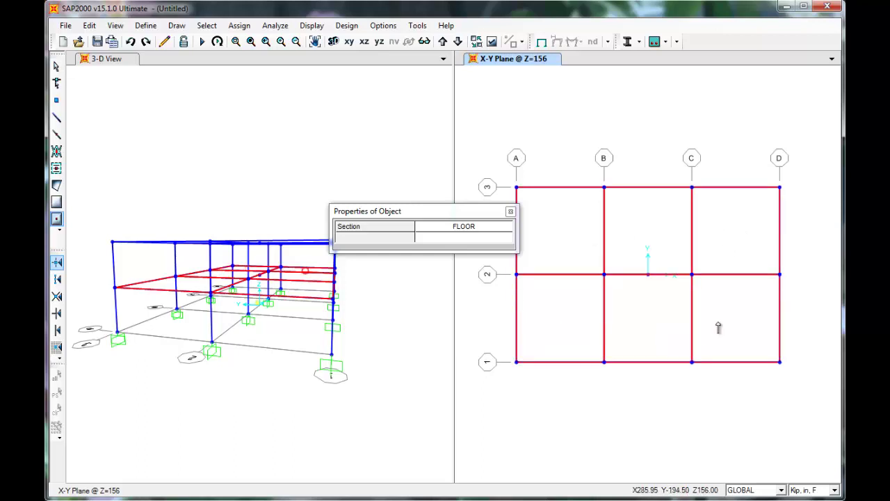
# - Draw FLOOR slabs in all six bays at Z=312, then exit area drawing
pyautogui.click(442, 41)
pyautogui.click(558, 227)
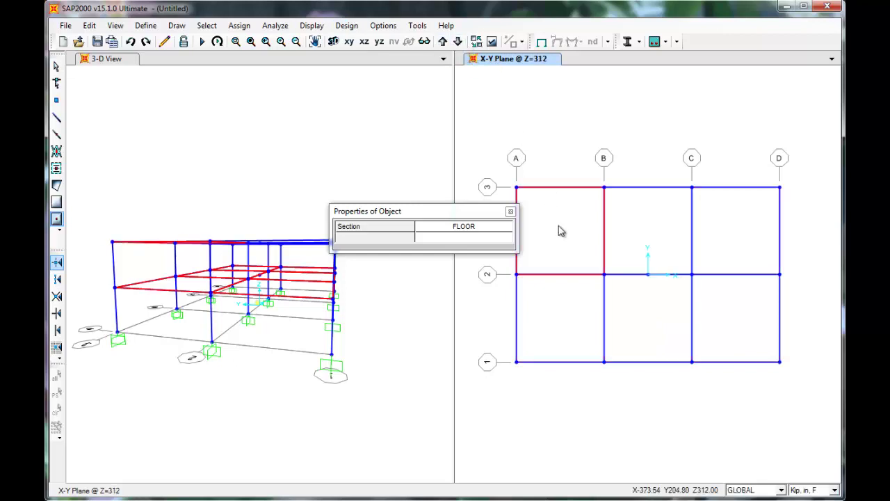
pyautogui.click(657, 235)
pyautogui.click(743, 236)
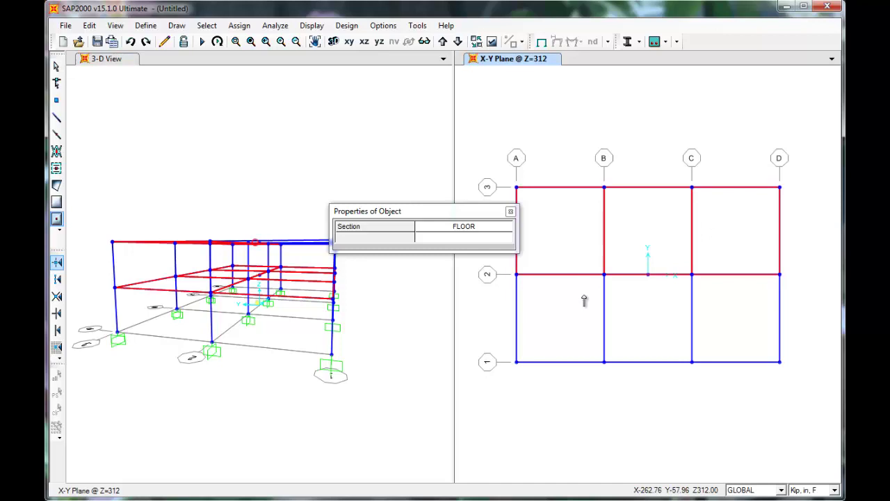
pyautogui.click(563, 320)
pyautogui.click(654, 320)
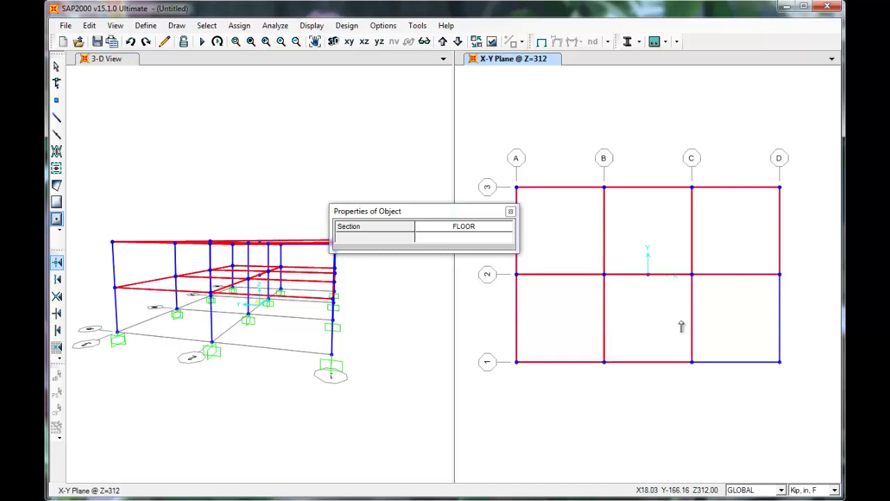
pyautogui.click(748, 333)
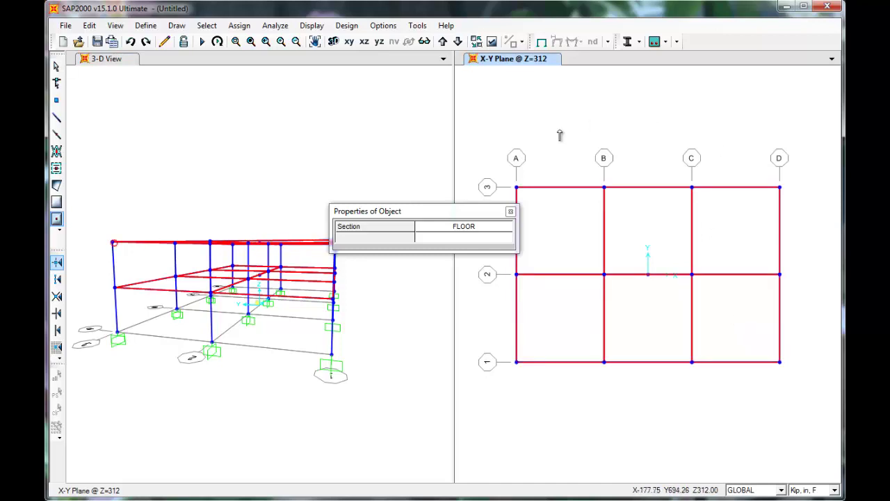
pyautogui.click(510, 212)
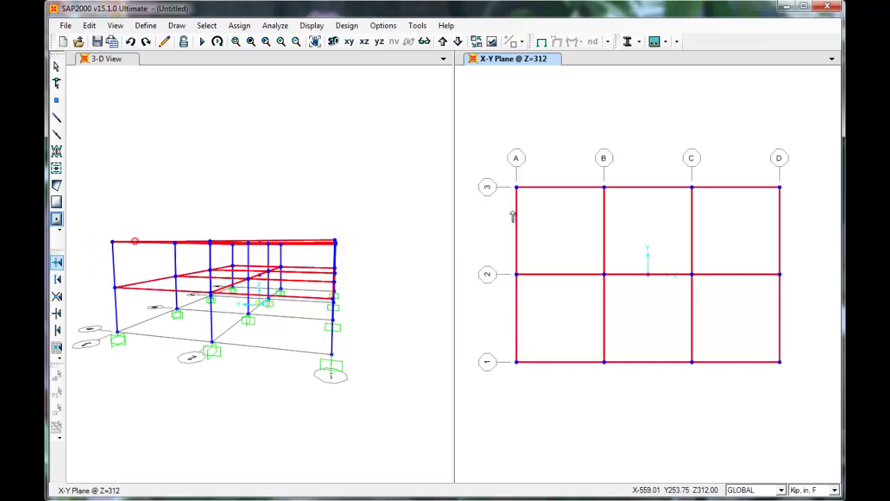
pyautogui.press('Escape')
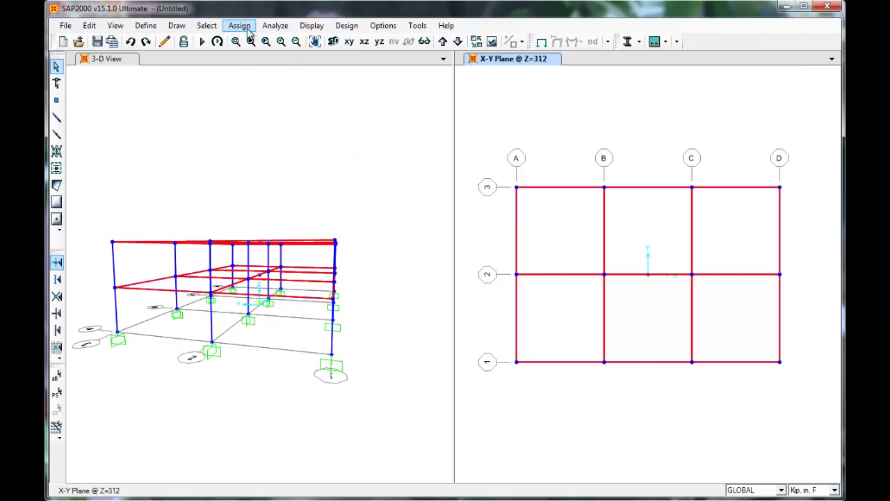
# - Select the six FLOOR slabs at Z=312
pyautogui.click(556, 235)
pyautogui.click(648, 237)
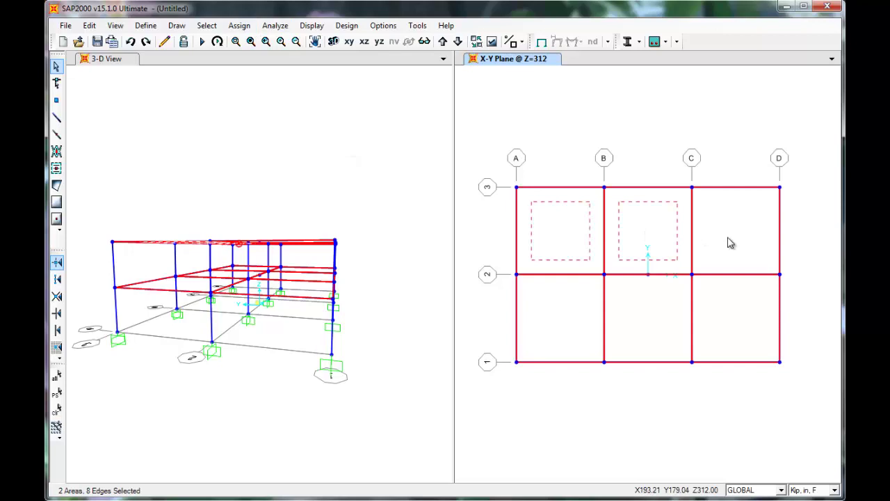
pyautogui.click(739, 240)
pyautogui.click(558, 332)
pyautogui.click(643, 327)
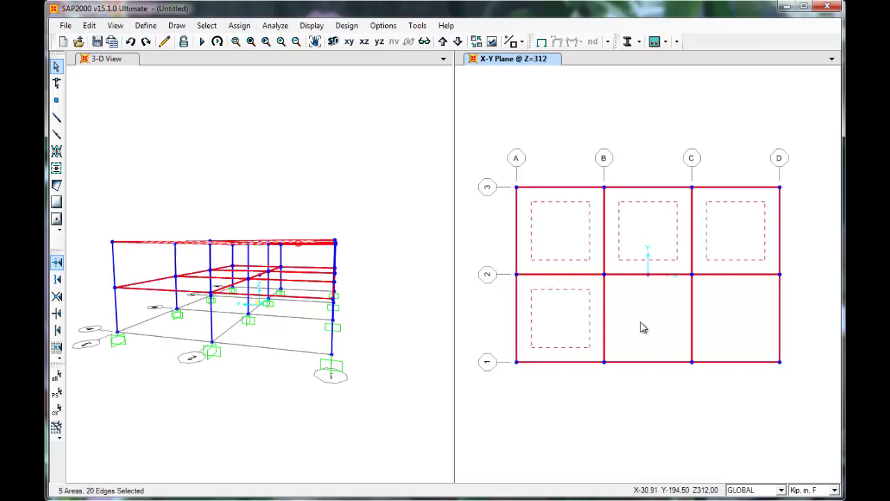
pyautogui.click(729, 314)
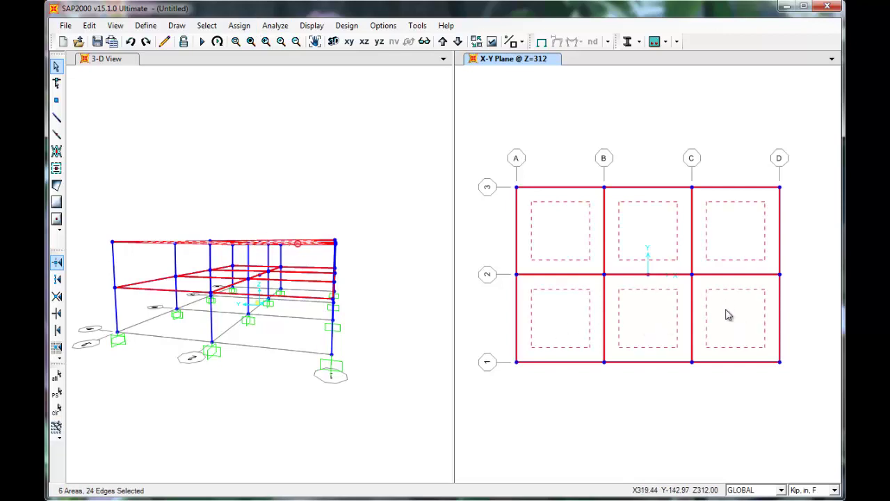
# - Add the six Z=156 slabs to the selection and bring up the Assign menu
pyautogui.click(458, 41)
pyautogui.click(562, 228)
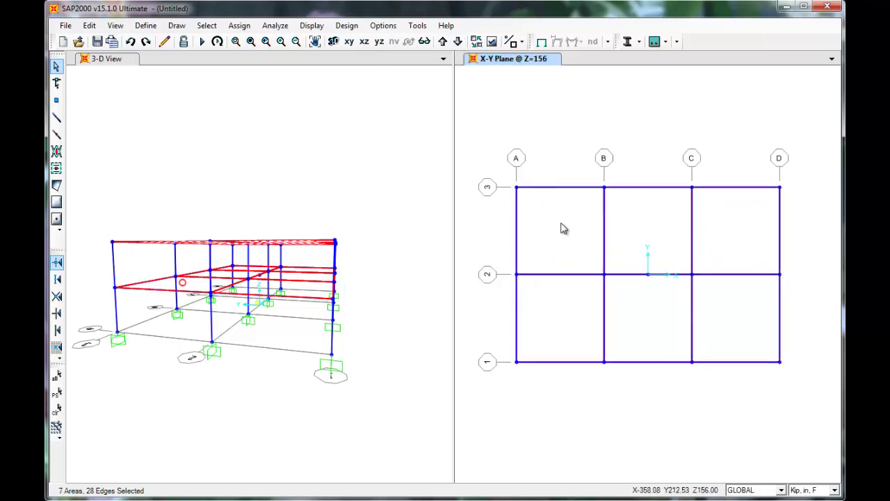
pyautogui.click(646, 225)
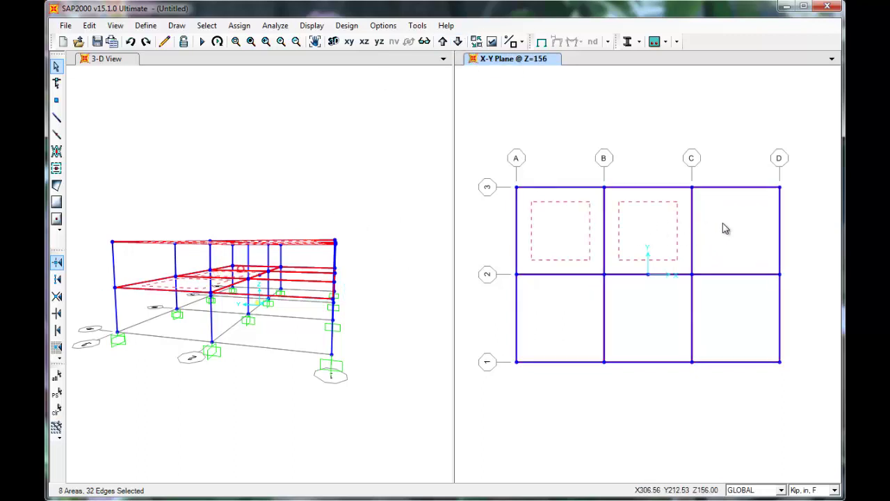
pyautogui.click(722, 235)
pyautogui.click(576, 317)
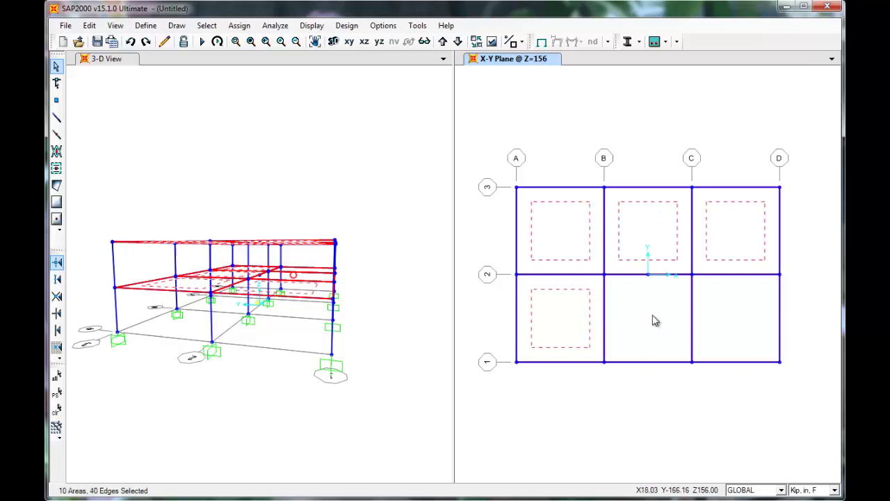
pyautogui.click(656, 320)
pyautogui.click(733, 316)
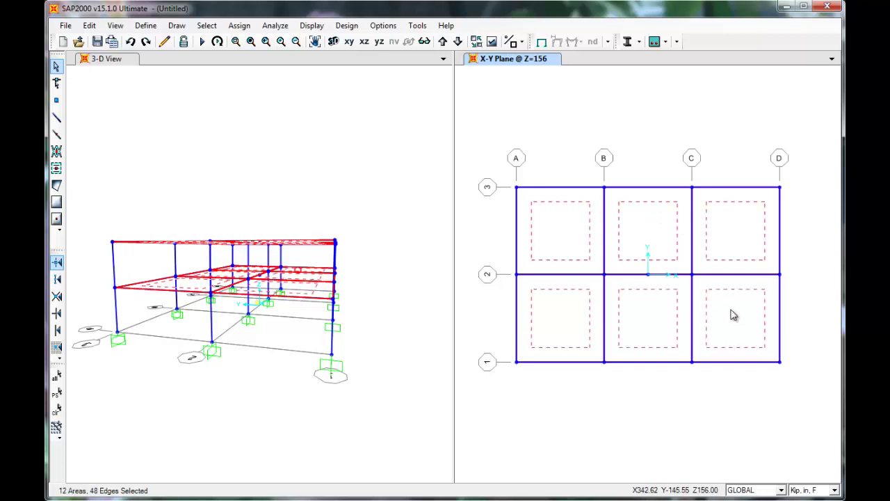
pyautogui.click(238, 27)
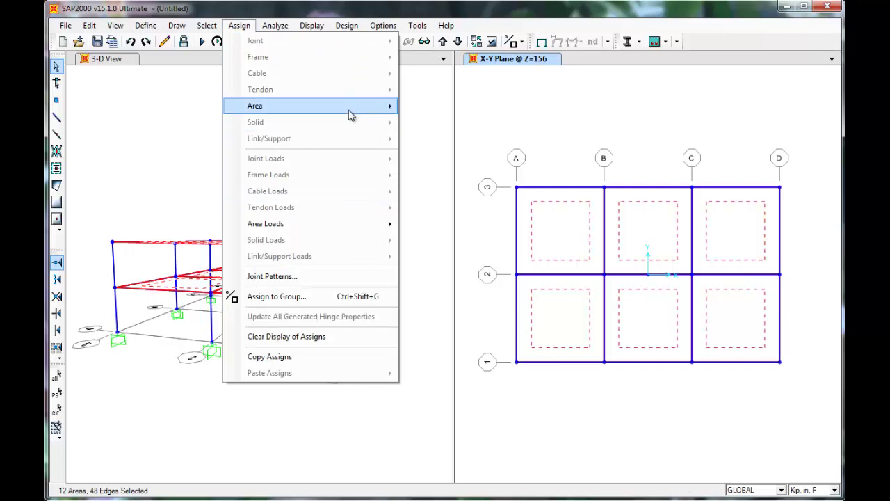
# - Assign the FLOOR area section to the twelve selected slabs
pyautogui.moveTo(350, 110)
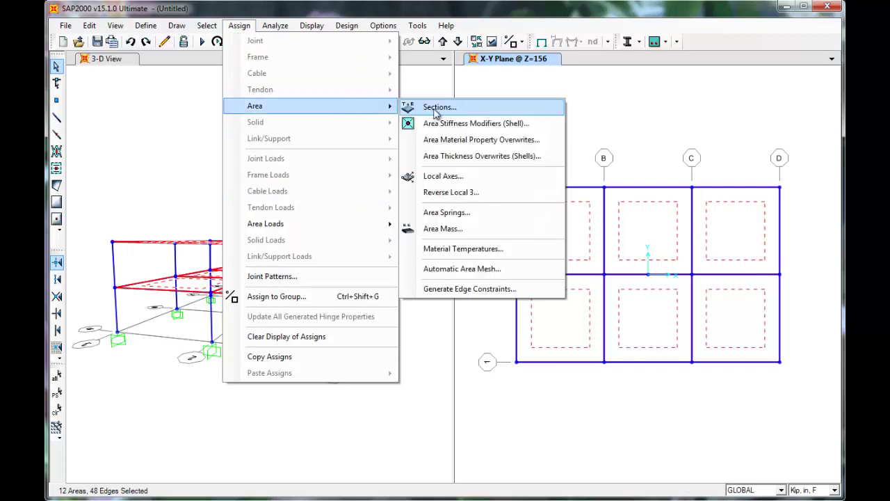
pyautogui.click(436, 108)
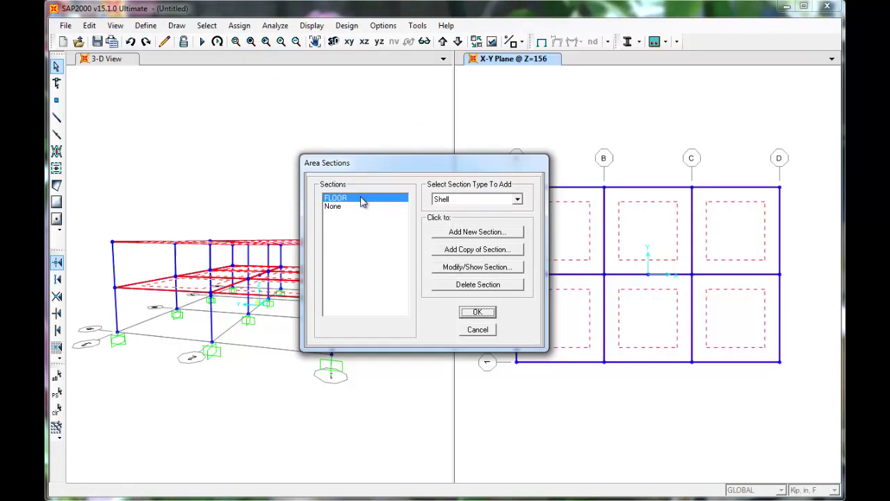
pyautogui.click(477, 313)
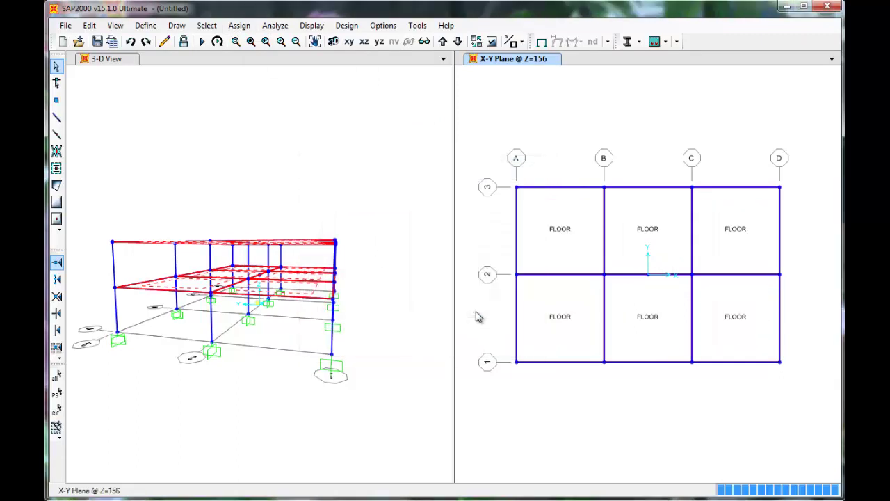